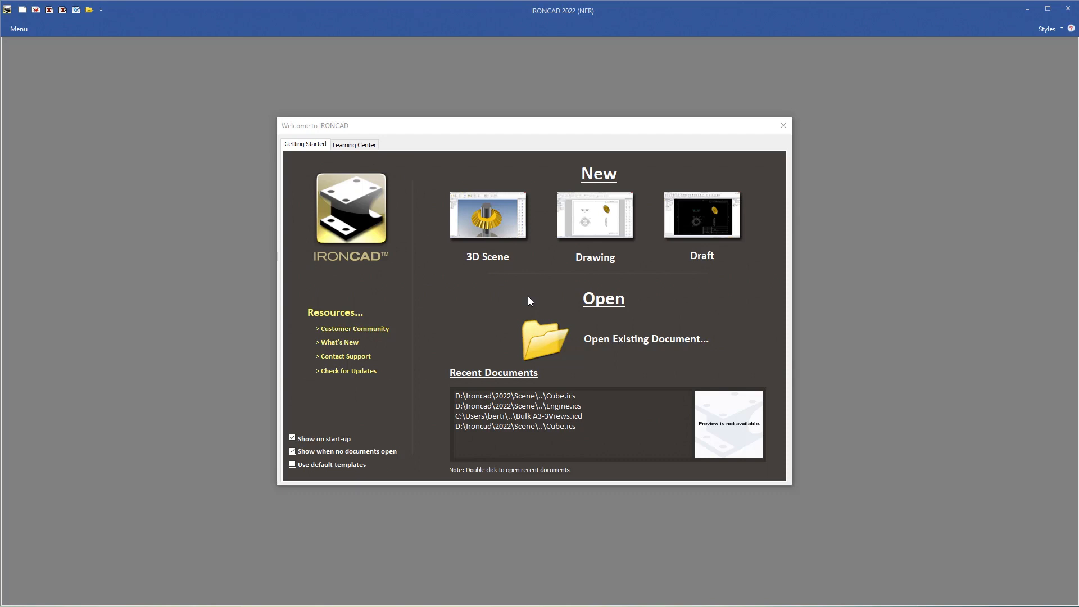
Open the Cube scene from the Training Course Files folder and orient the camera to the FRONT view
left_click(537, 343)
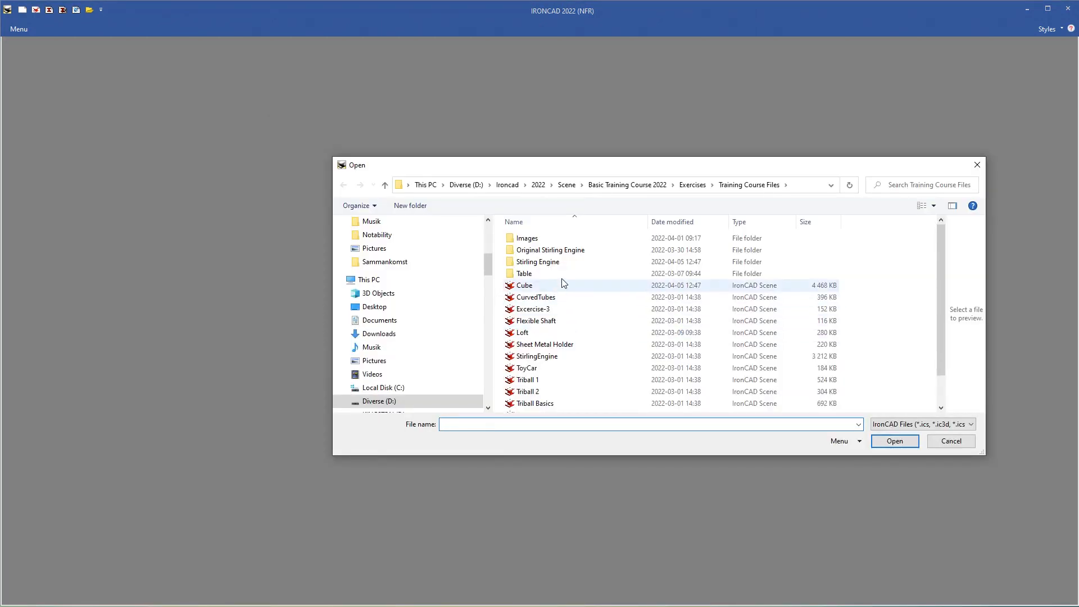
double_click(514, 288)
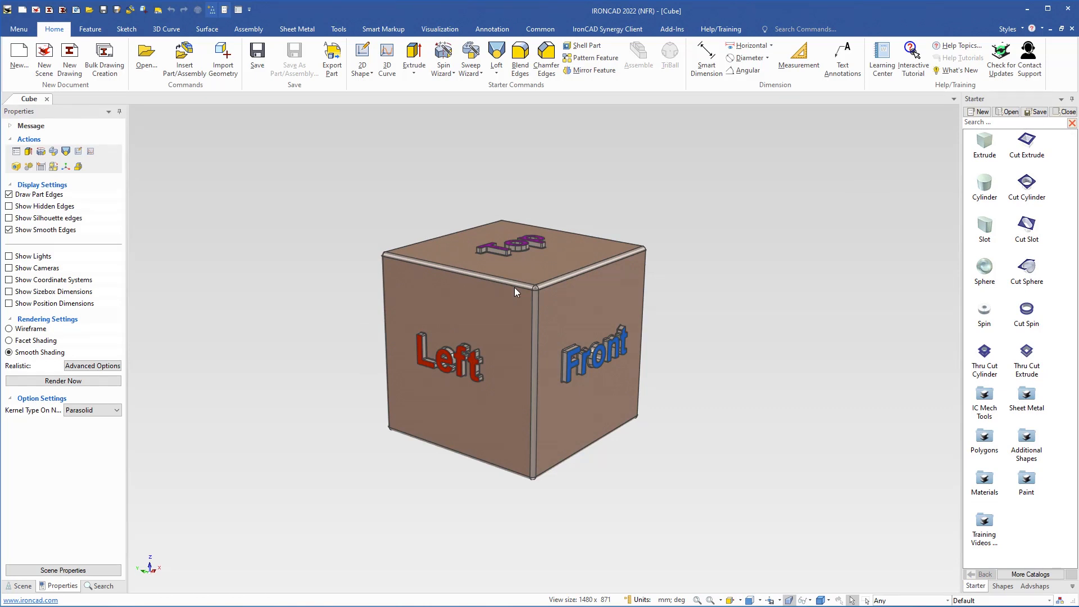
mouse_move(514, 288)
middle_mouse_down()
mouse_move(519, 309)
mouse_move(587, 311)
mouse_move(720, 393)
mouse_move(402, 316)
mouse_move(380, 234)
mouse_move(453, 282)
mouse_move(494, 284)
mouse_move(499, 339)
mouse_move(366, 356)
mouse_move(401, 172)
mouse_move(481, 149)
mouse_move(496, 113)
mouse_move(699, 327)
mouse_move(482, 306)
mouse_move(489, 290)
mouse_move(501, 293)
middle_mouse_up()
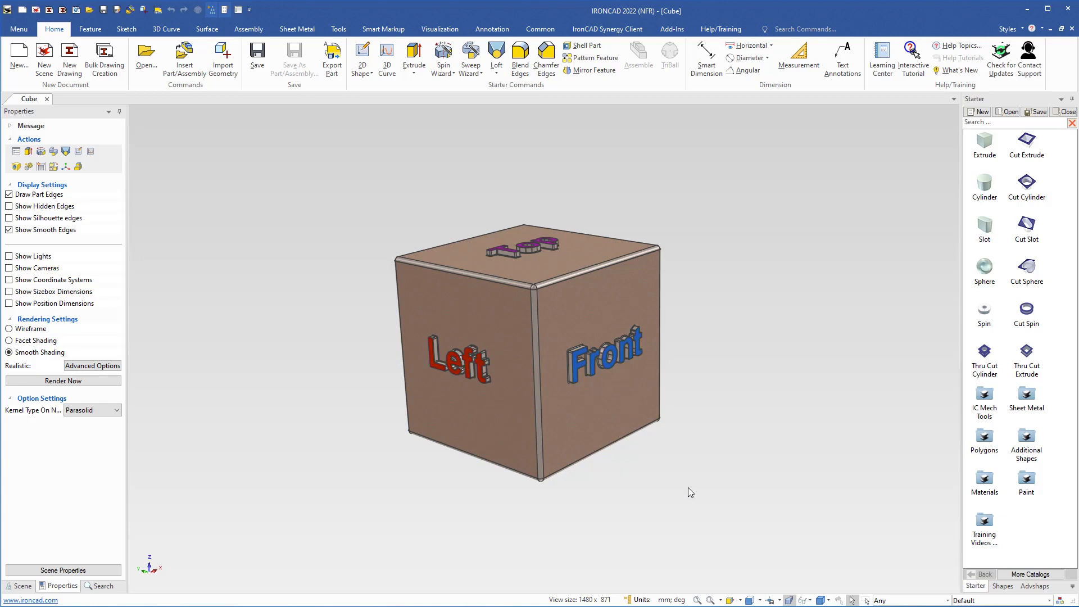
left_click(759, 600)
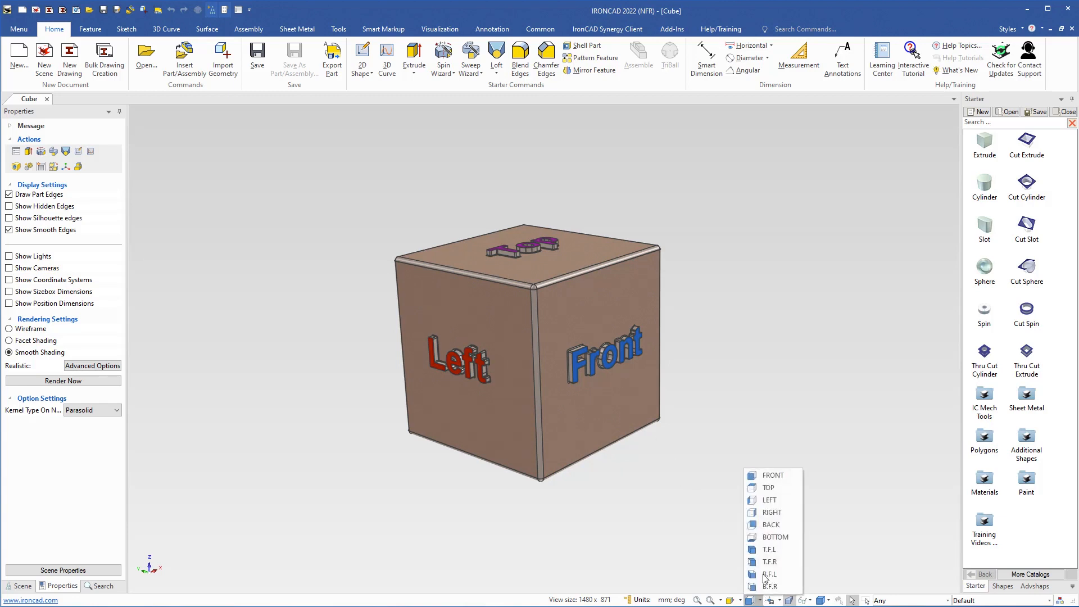
left_click(764, 477)
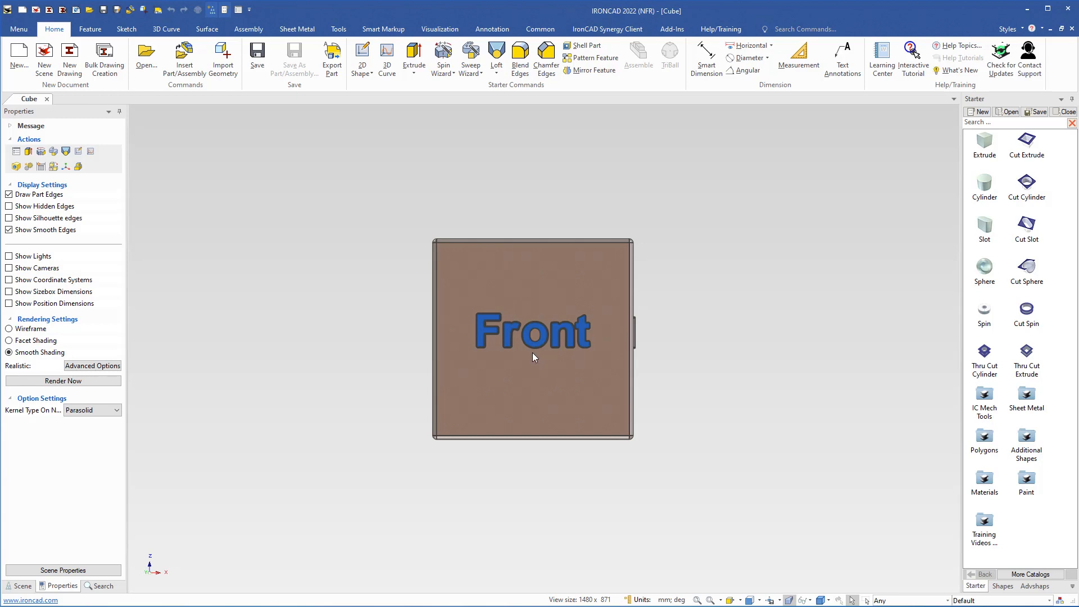
Define the Cube part's front view using its Front face, with that face's bottom edge as the reversed horizontal direction
middle_click_drag(532, 354, 490, 310)
left_click(487, 295)
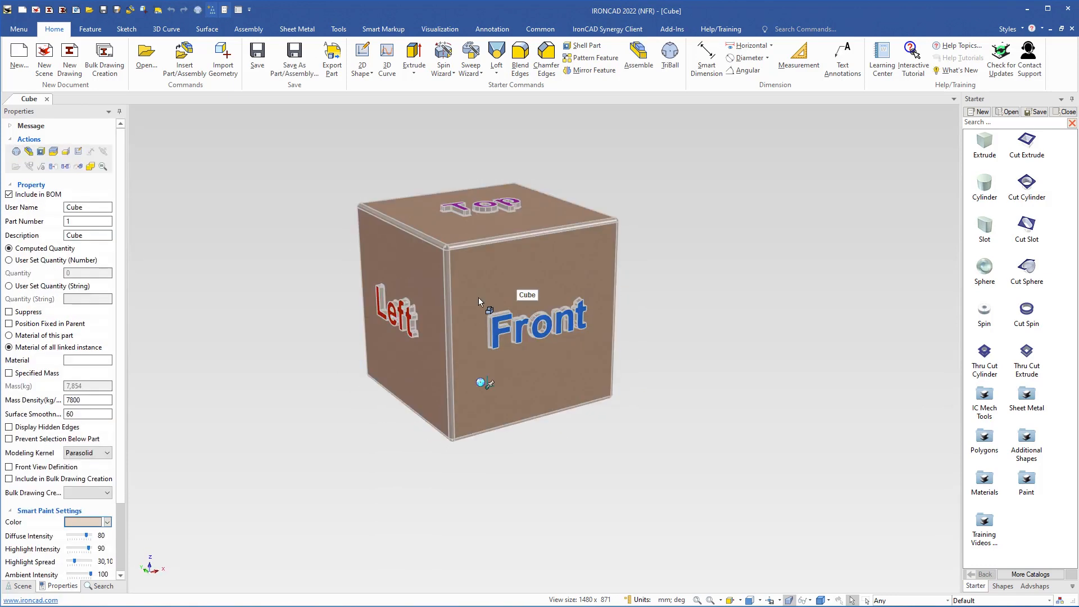
right_click(484, 298)
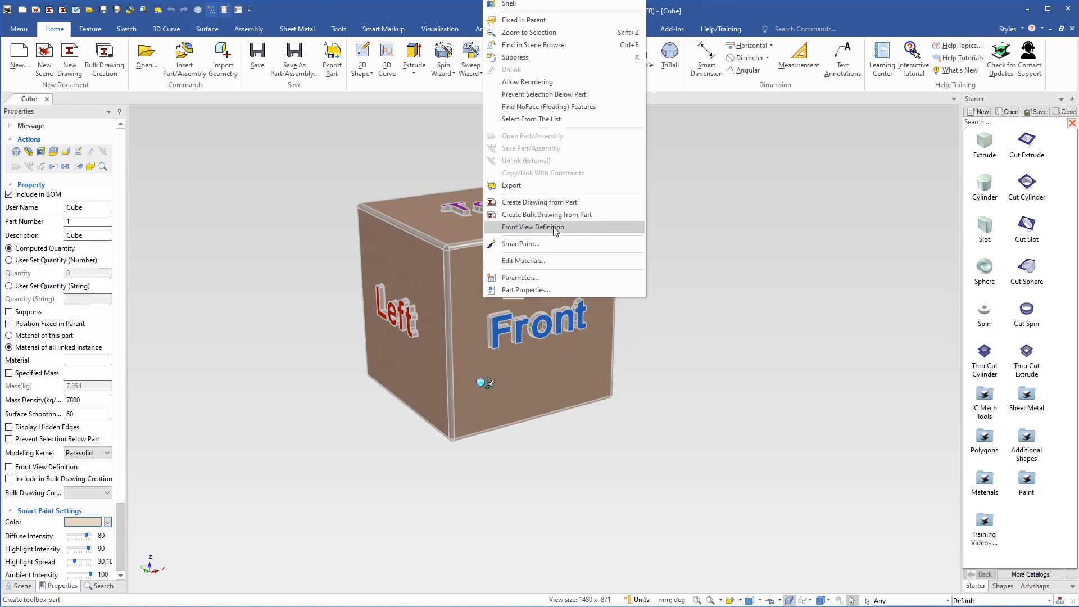
left_click(67, 586)
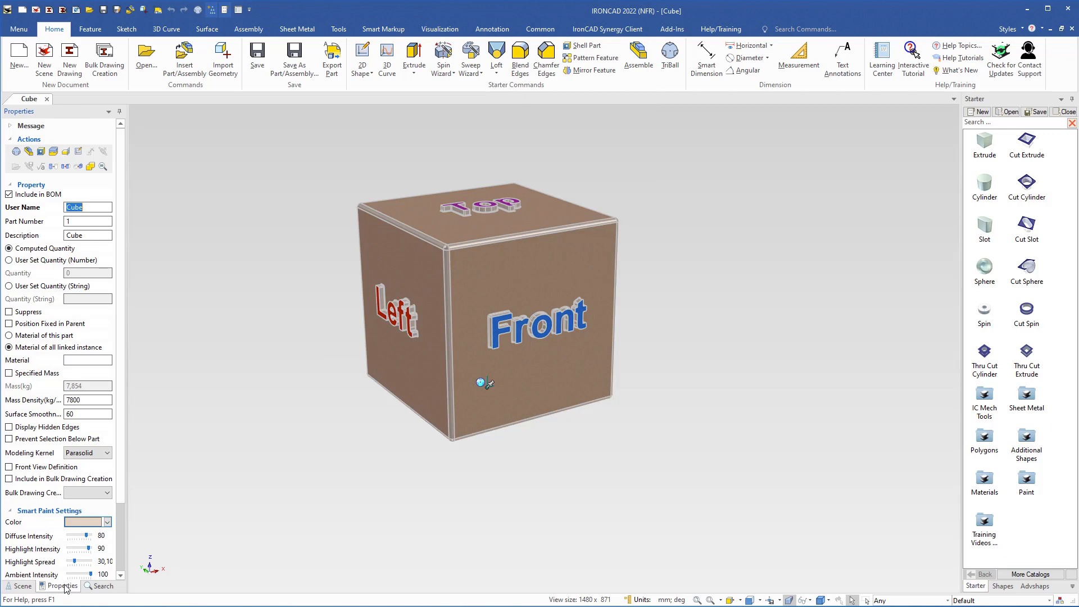
left_click(9, 468)
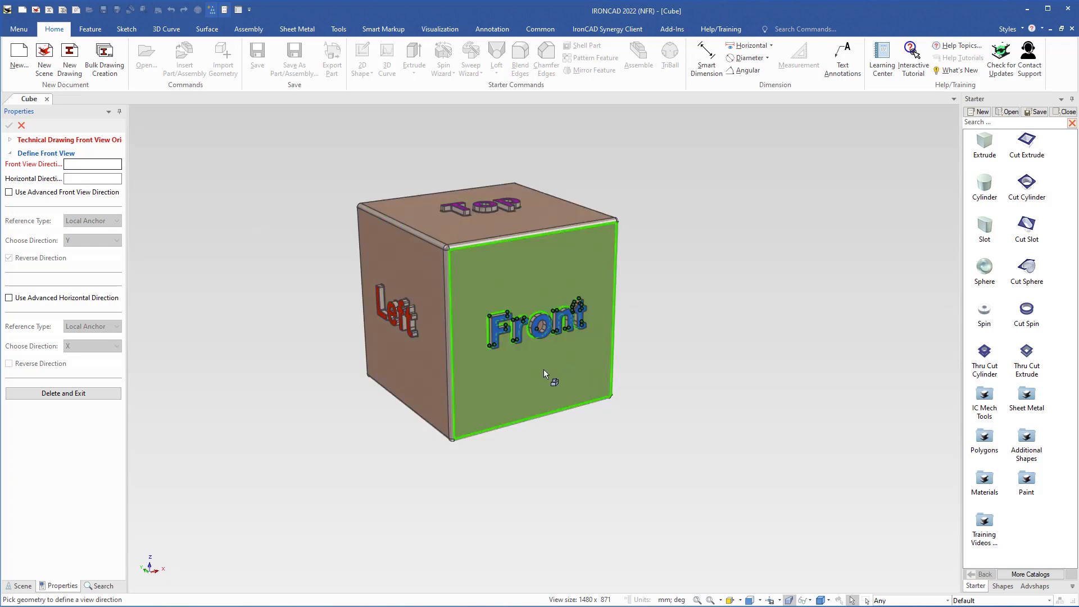
left_click(529, 298)
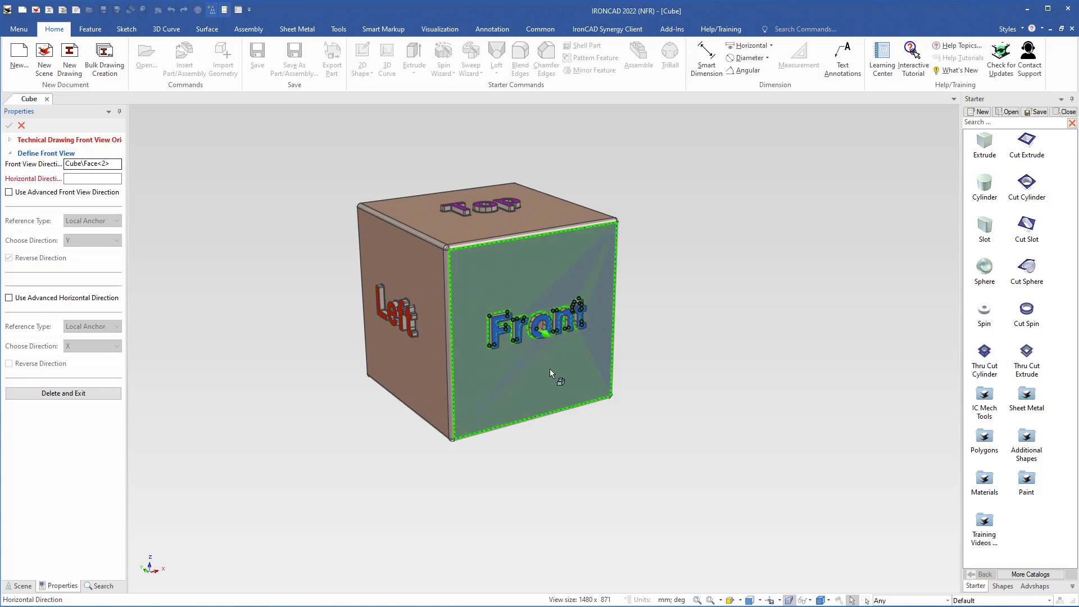
mouse_move(549, 372)
left_mouse_down()
mouse_move(580, 446)
mouse_move(569, 393)
mouse_move(541, 378)
mouse_move(511, 427)
mouse_move(479, 423)
mouse_move(561, 393)
mouse_move(578, 366)
mouse_move(569, 369)
left_mouse_up()
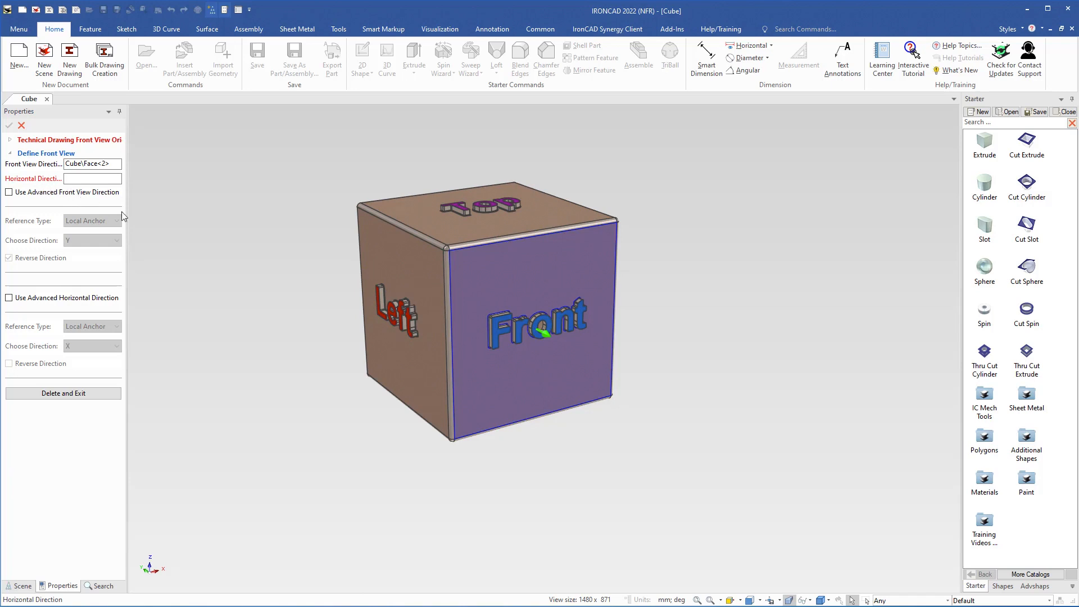
left_click(524, 424)
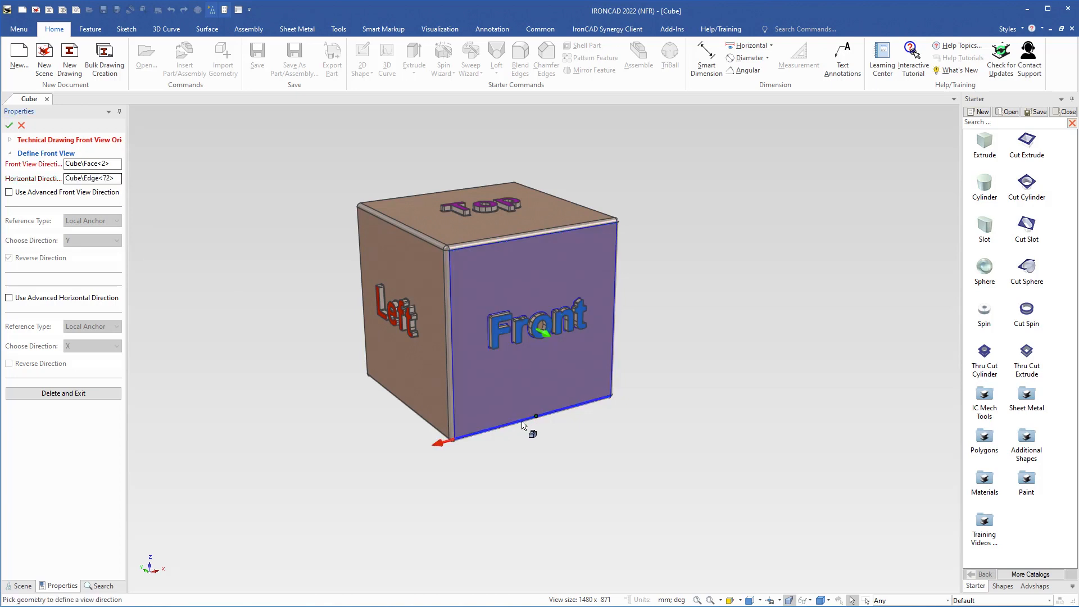
left_click(443, 443)
left_click(9, 125)
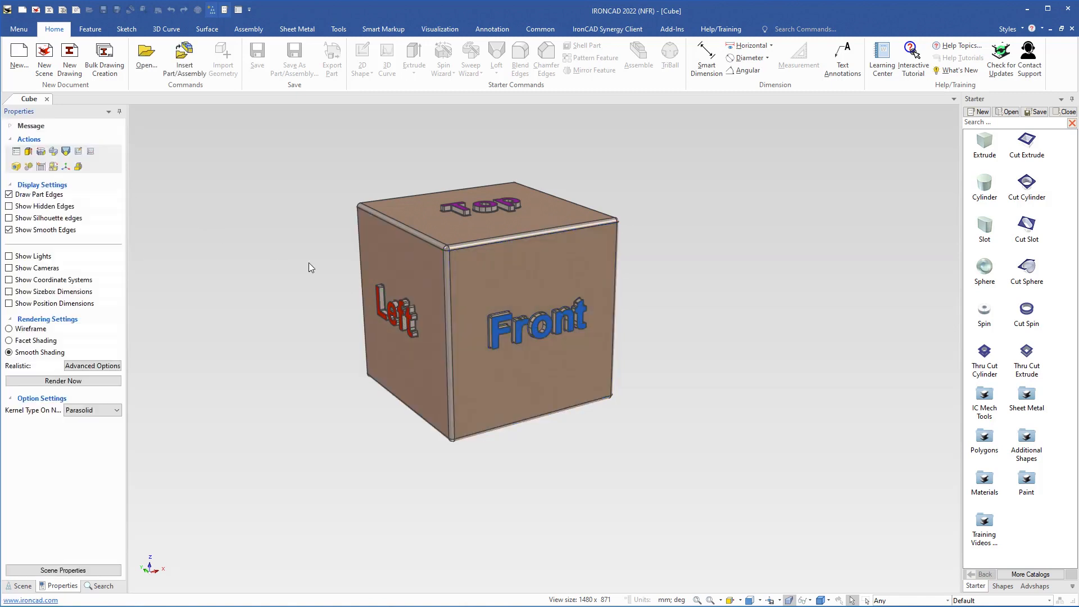
Save the Cube part as an external file named Cube in the Stirling Engine folder
left_click(498, 374)
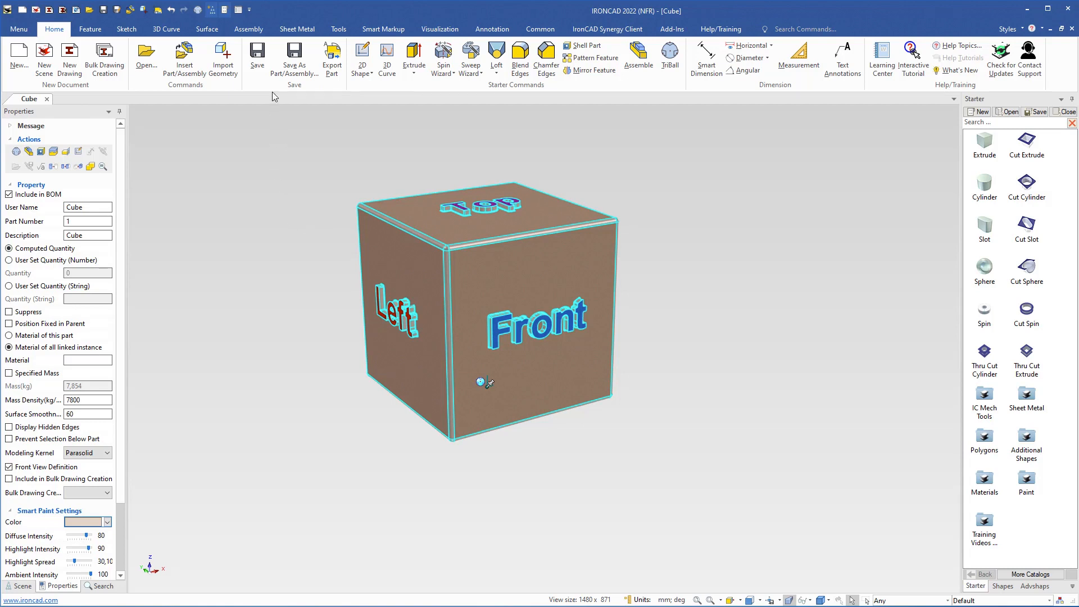
left_click(294, 63)
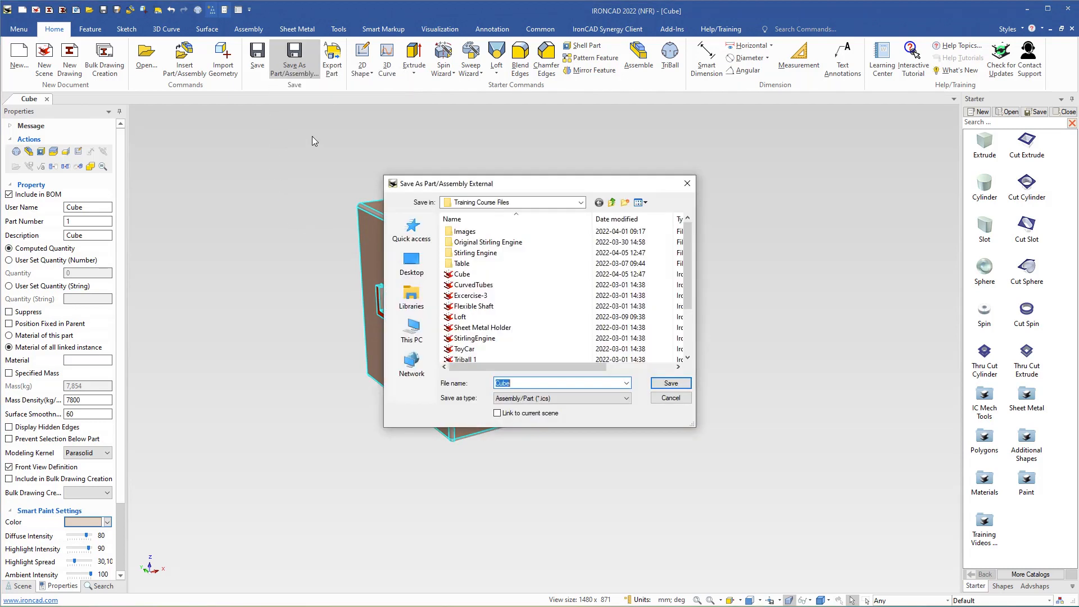
double_click(450, 254)
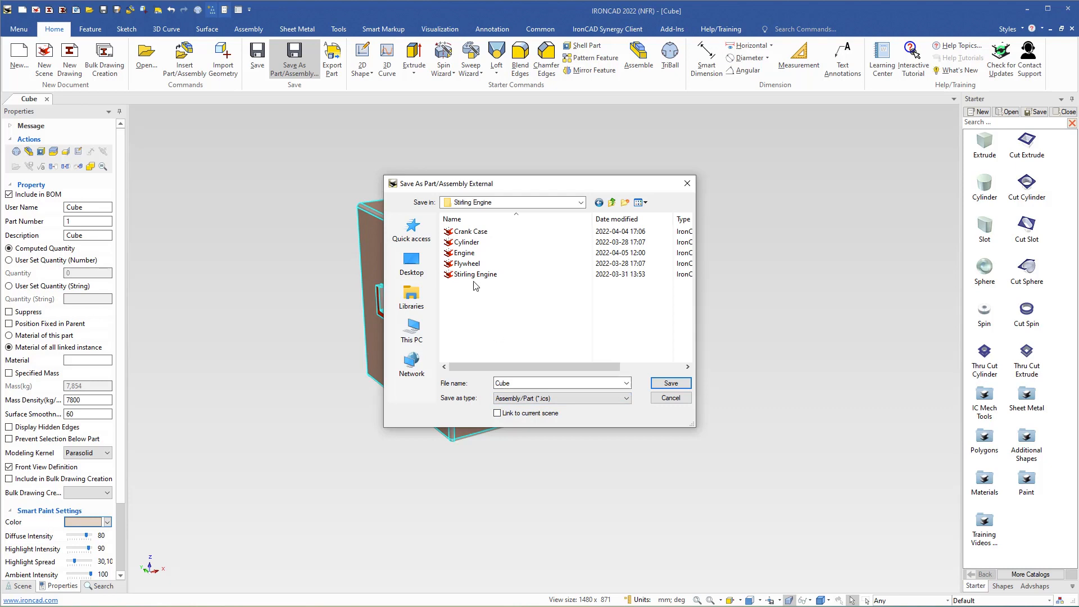
left_click(671, 383)
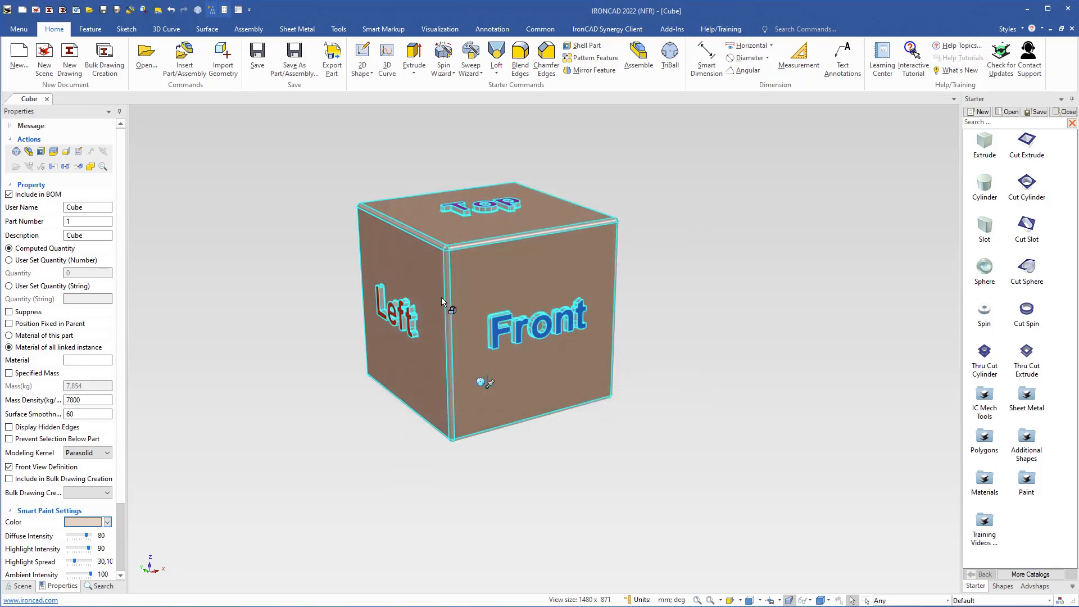
Create a new drawing from the ISO A3 template
left_click(63, 9)
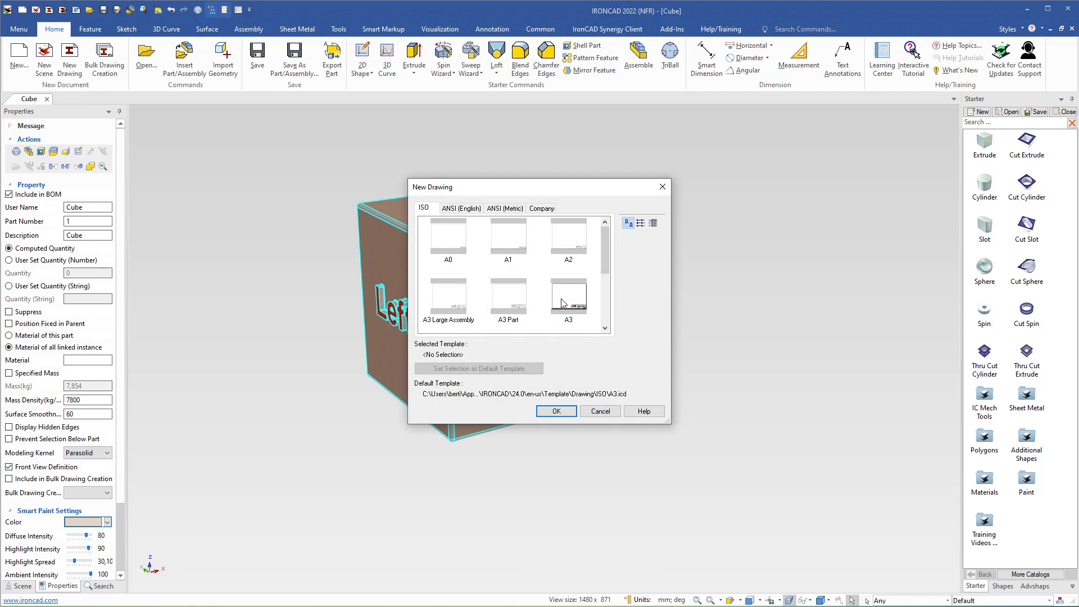
left_click(569, 298)
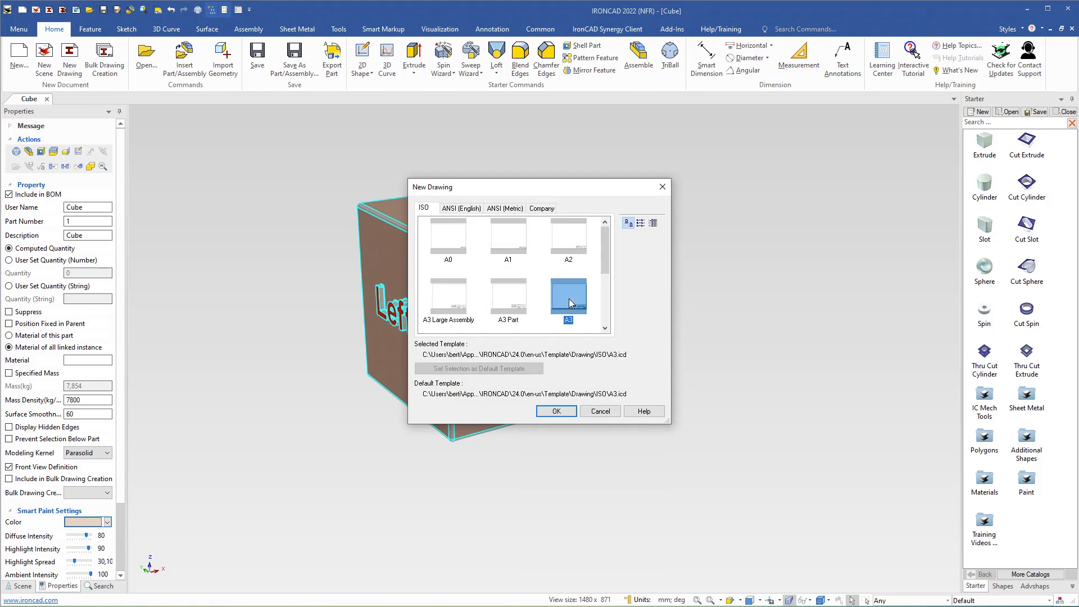
left_click(557, 411)
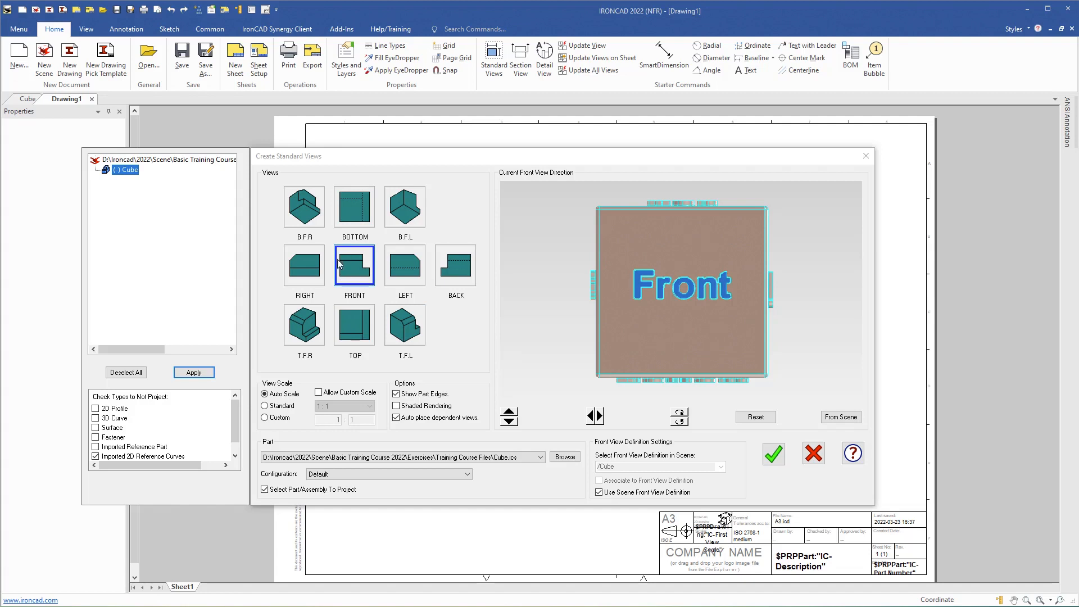
Create FRONT, TOP, RIGHT and T.F.R standard views of the Cube, associated to its front view definition
left_click(355, 332)
left_click(309, 285)
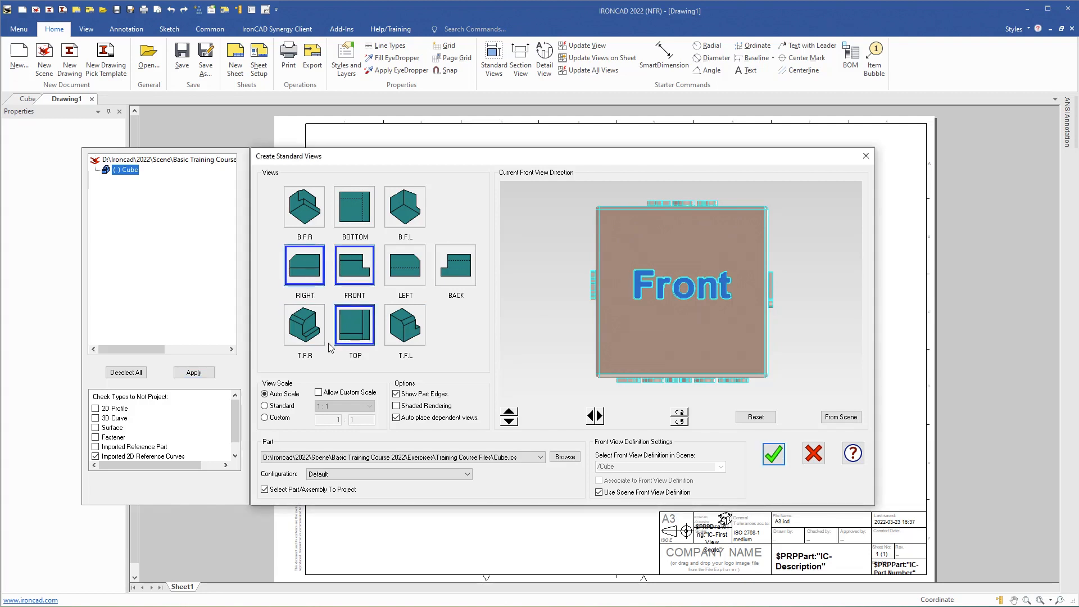
left_click(308, 328)
left_click(599, 493)
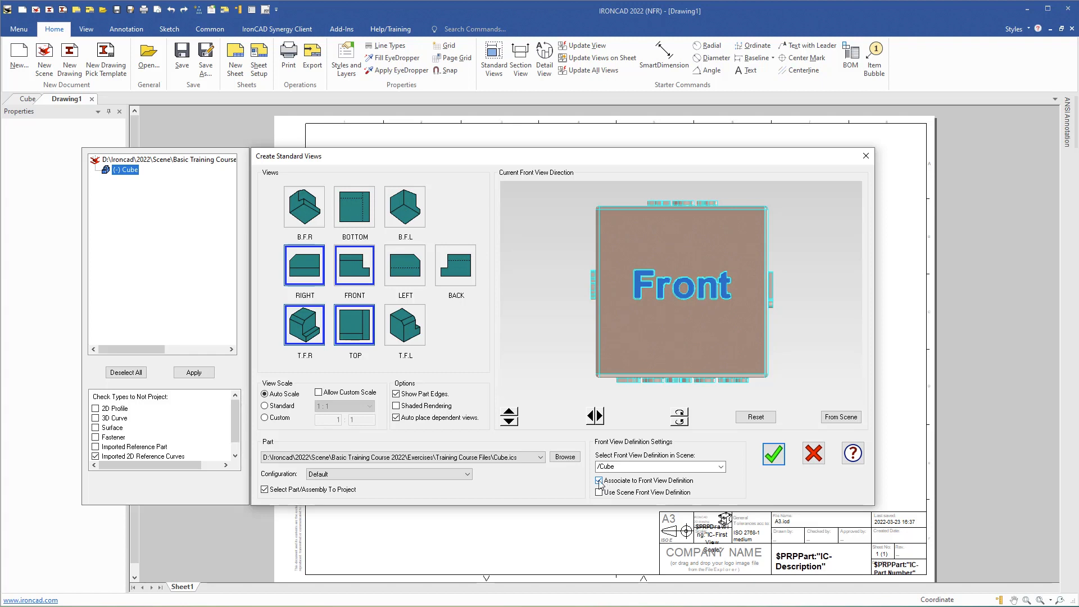
left_click(776, 456)
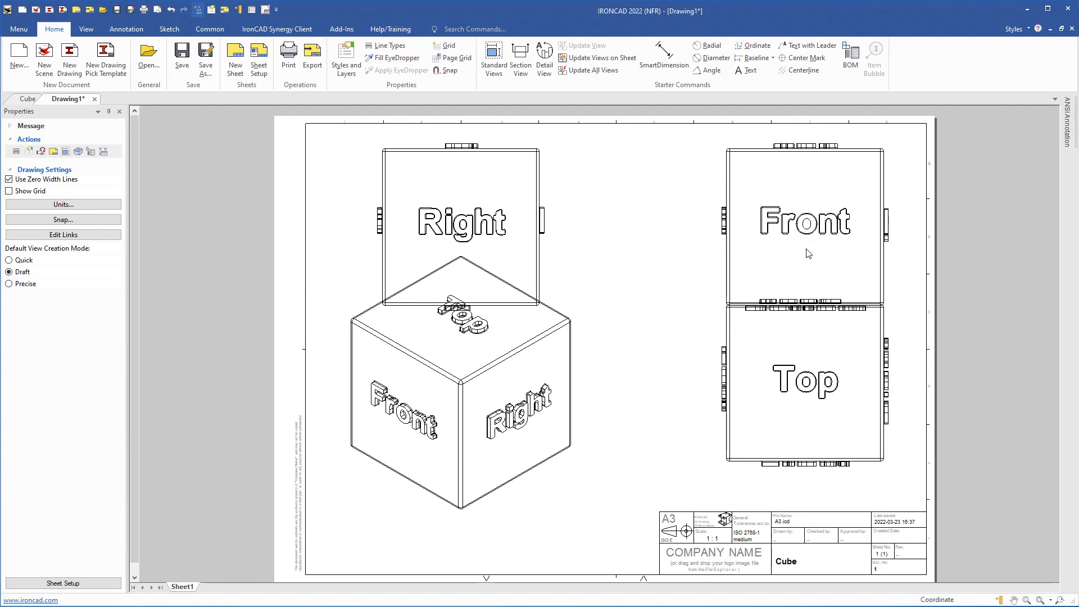
Set the FRONT view's standard scale to 1:2
left_click(810, 232)
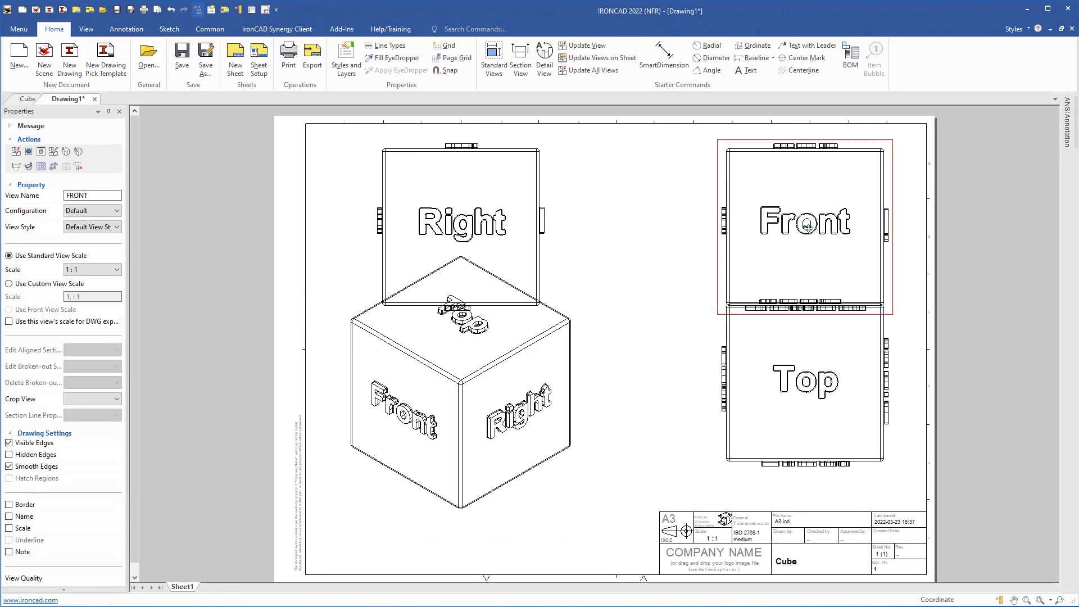
left_click(117, 269)
left_click(72, 374)
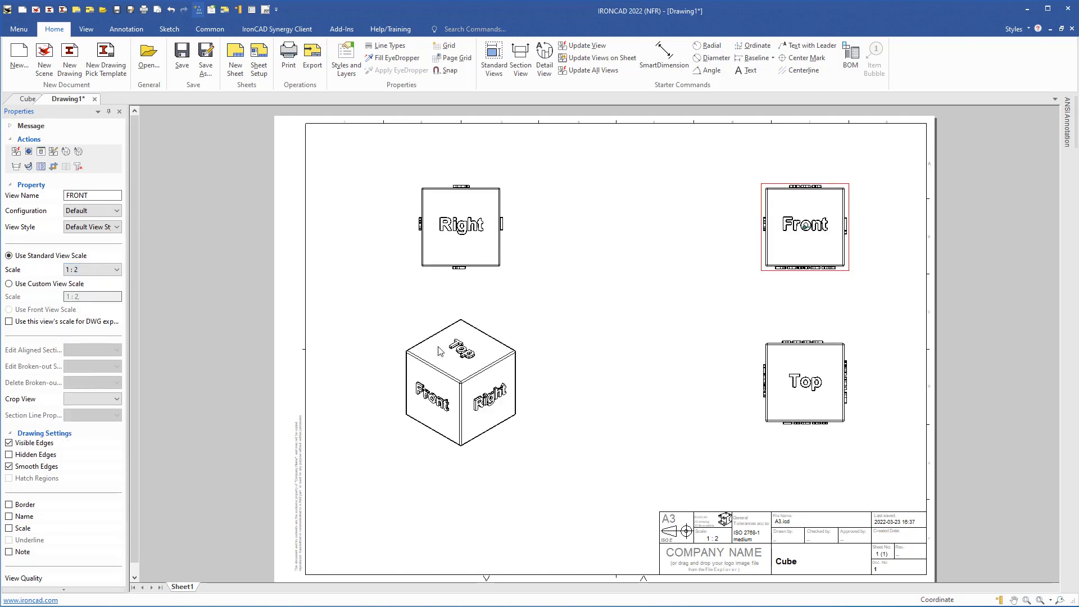
Move the T.F.R isometric view slightly lower on the sheet and display it with shaded rendering
left_click(463, 356)
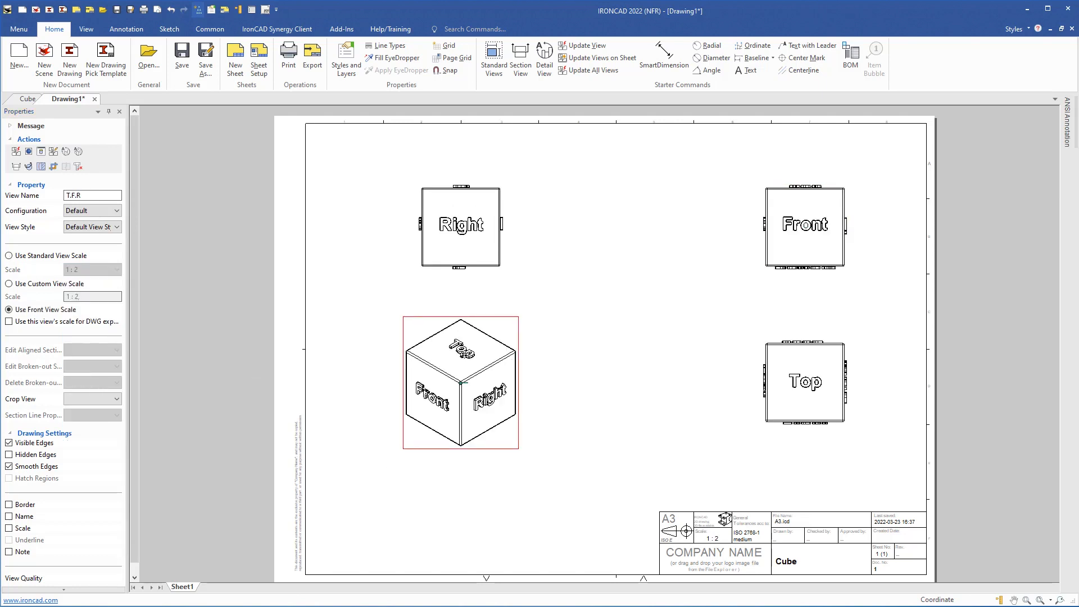
left_click_drag(463, 356, 459, 411)
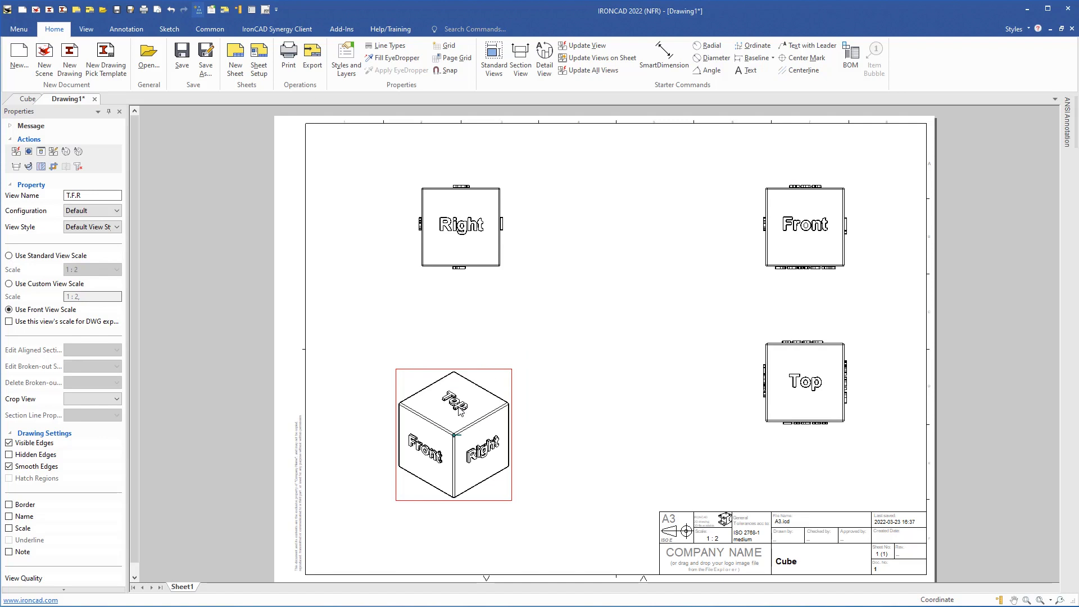
left_click(41, 165)
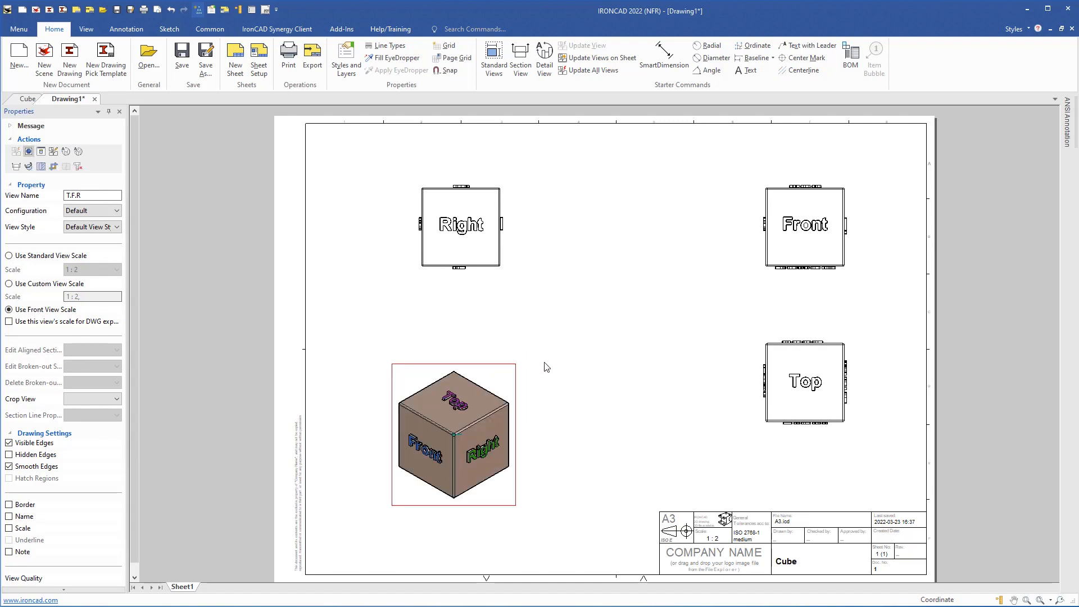
left_click(561, 365)
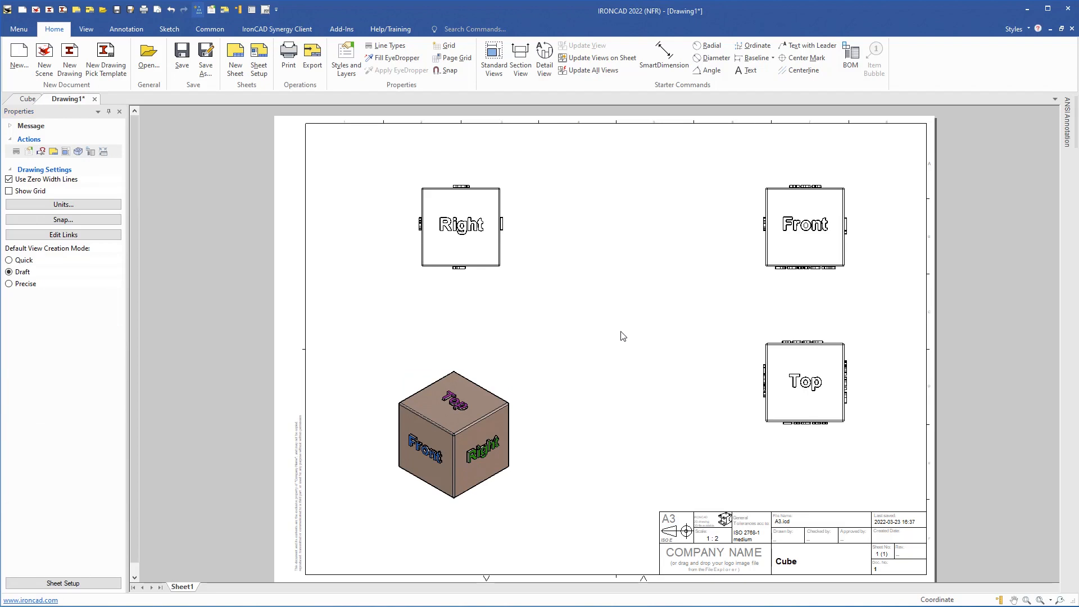
Turn on the max width overall dimension for the FRONT view in its view properties
left_click(805, 232)
right_click(805, 232)
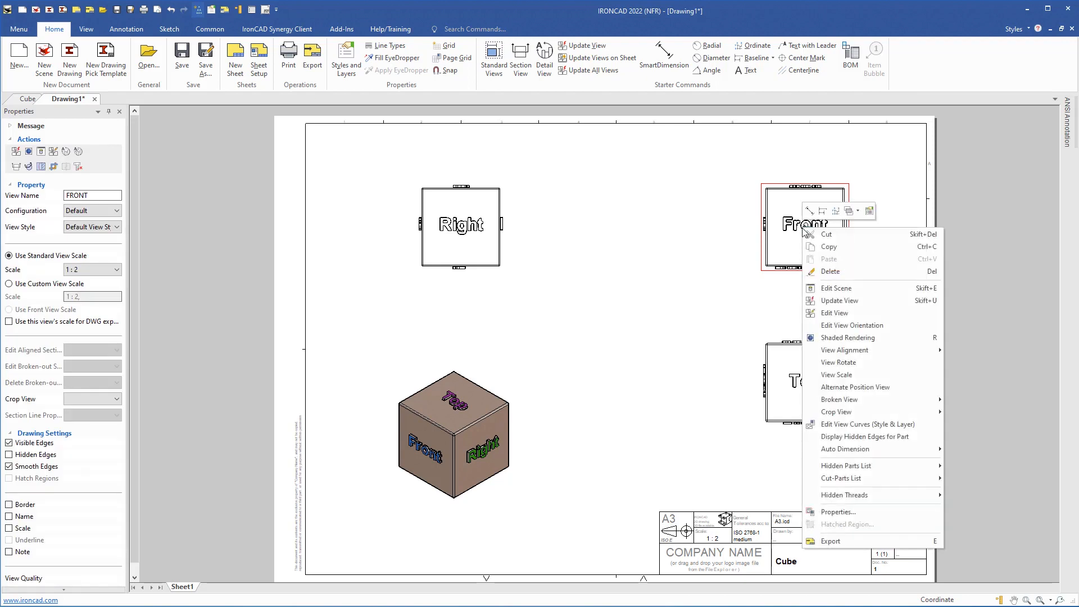
left_click(838, 511)
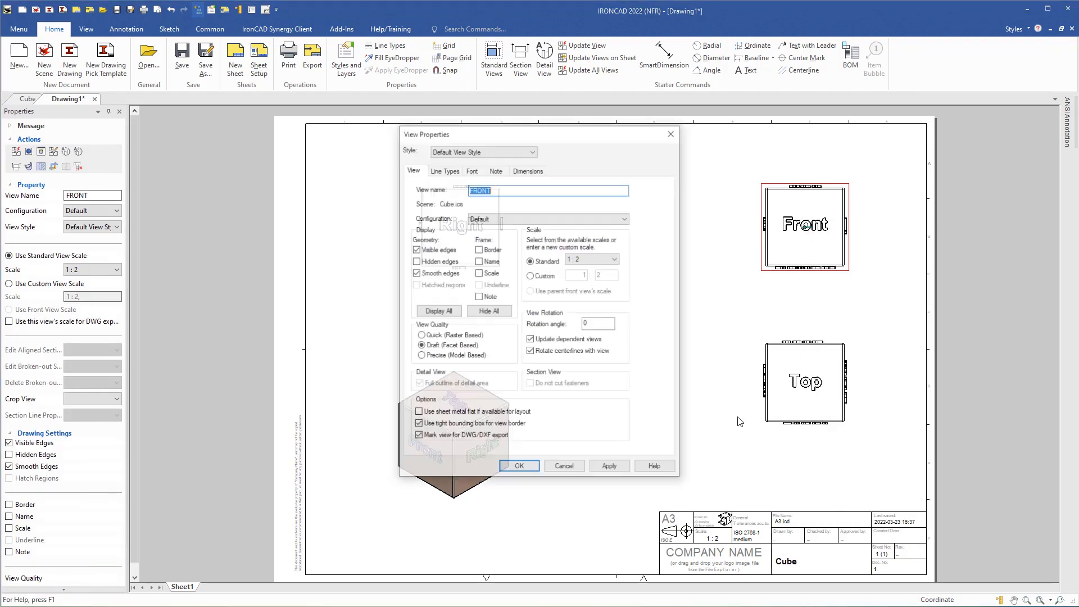
left_click(529, 172)
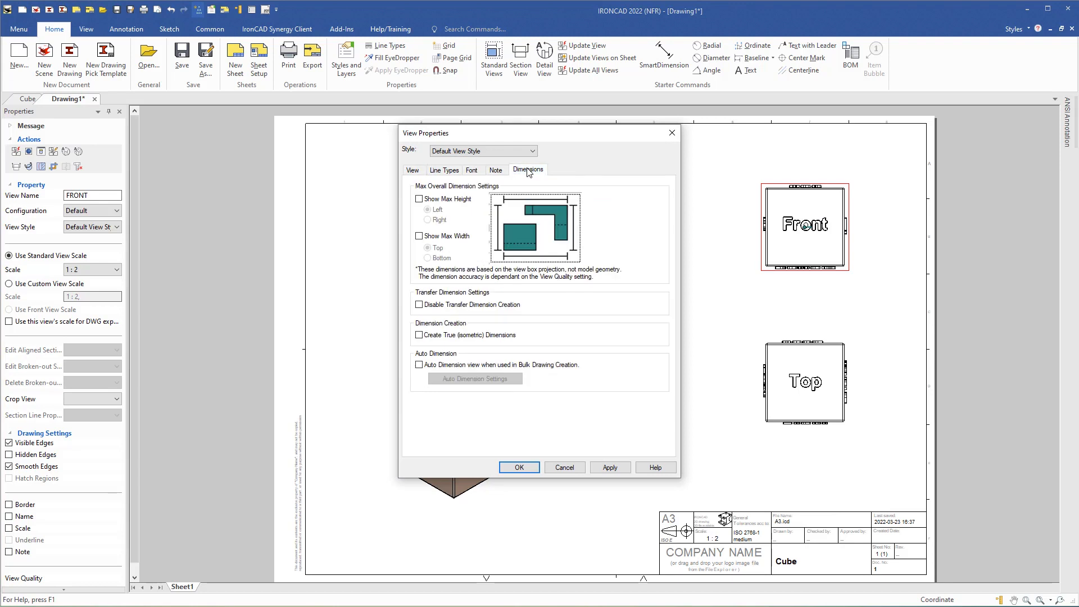
left_click(419, 236)
left_click(515, 470)
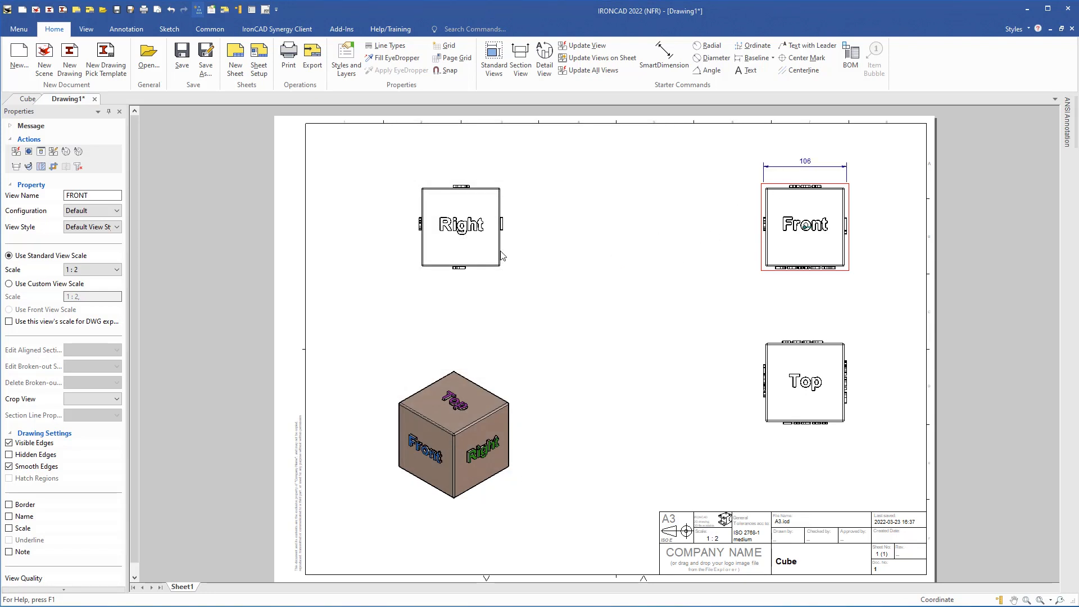
Turn on the max height overall dimension for the RIGHT view in its view properties
left_click(475, 237)
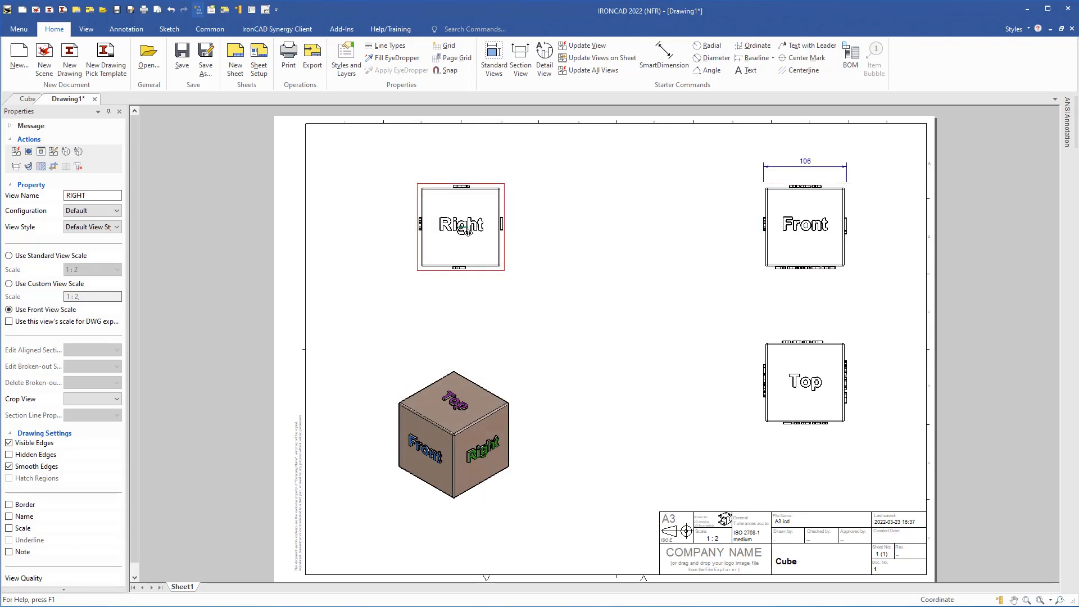
right_click(468, 231)
left_click(506, 515)
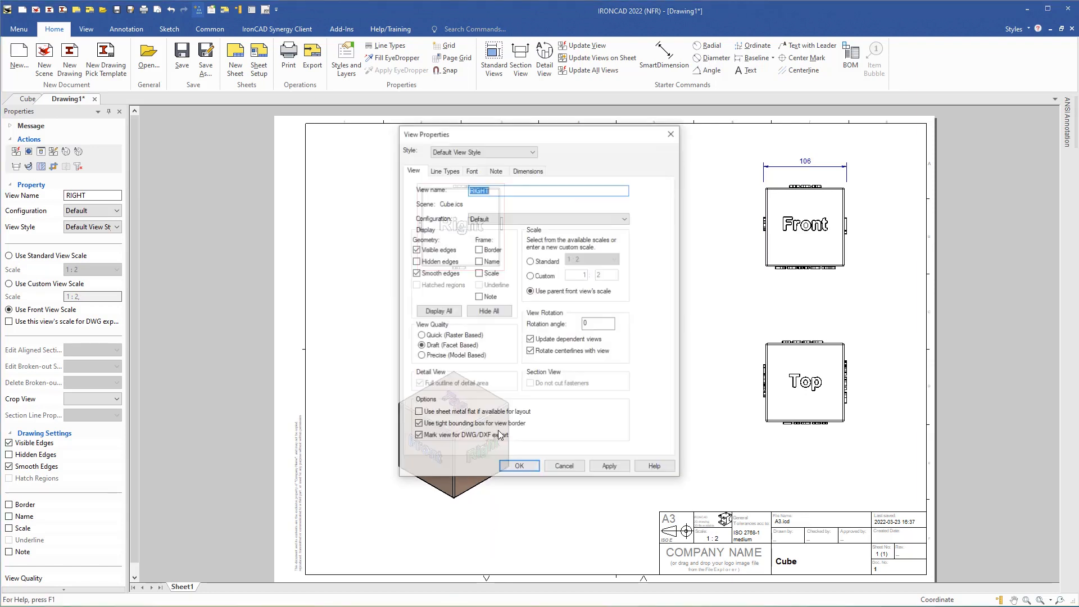
left_click(529, 172)
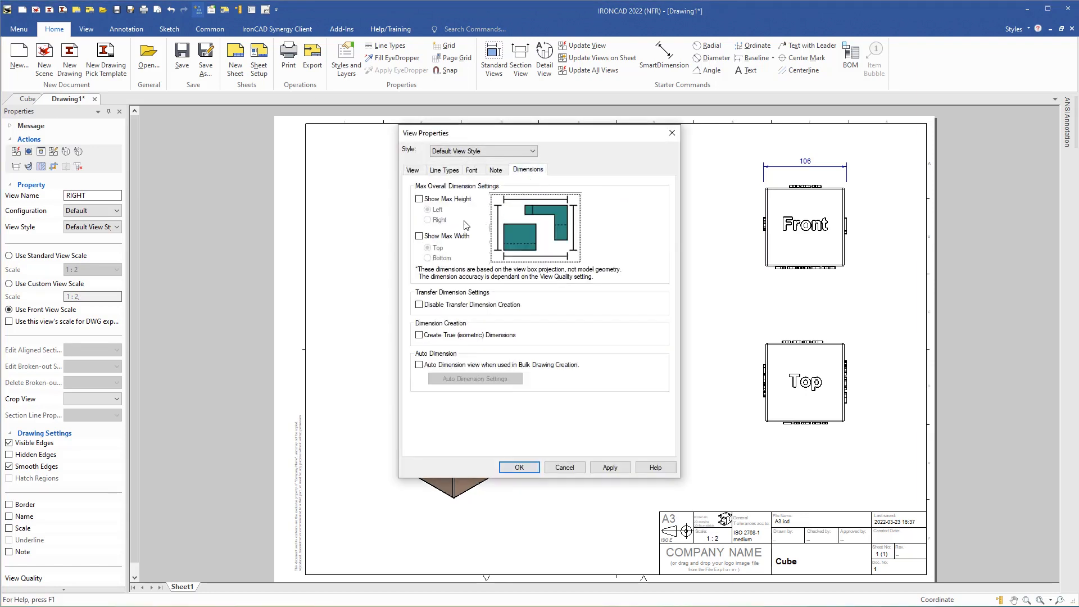
left_click(419, 199)
left_click(527, 468)
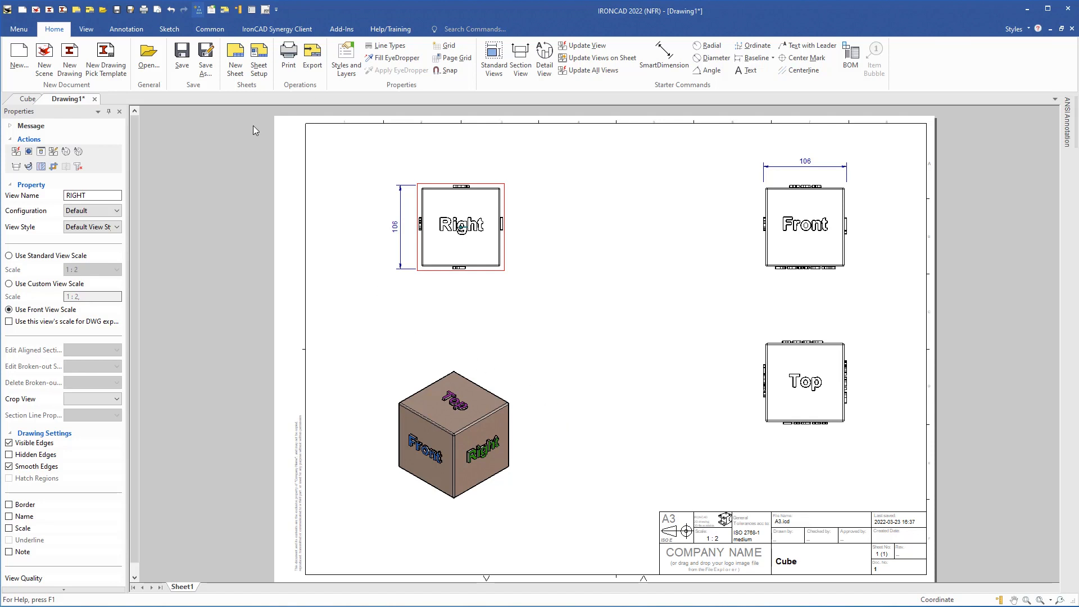
Save the drawing as a template file named "Bulk A3-3Views" in the ISO folder of the Bulk templates
left_click(181, 56)
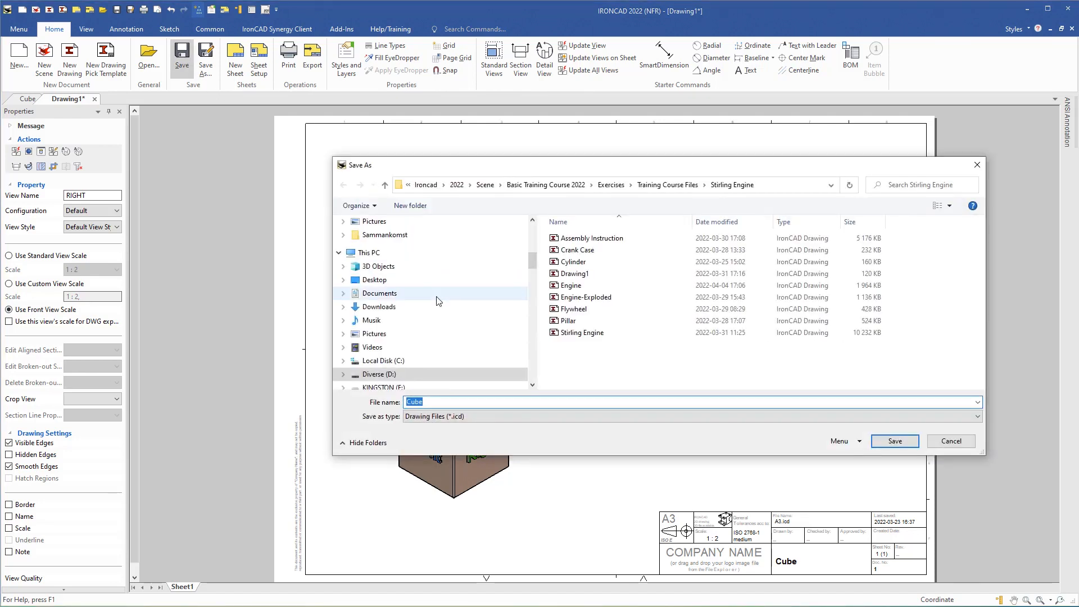
left_click(461, 416)
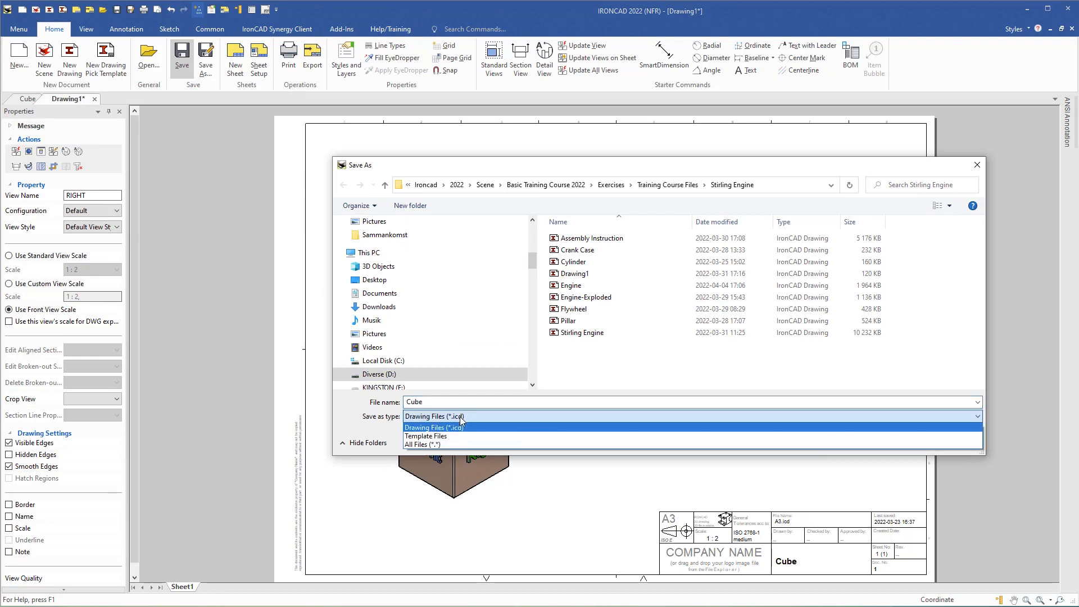
left_click(430, 438)
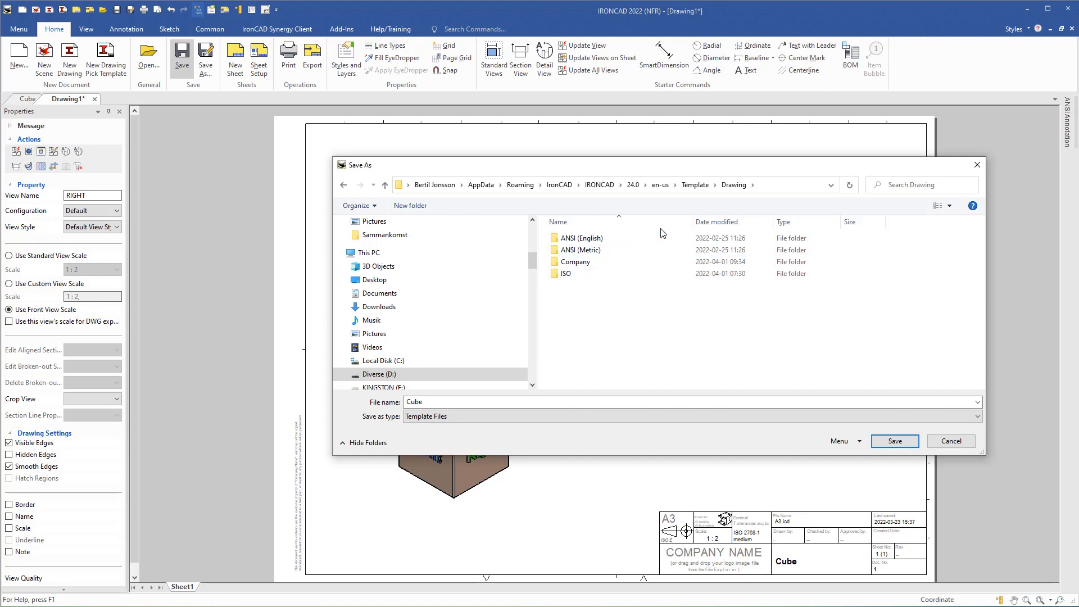
left_click(691, 186)
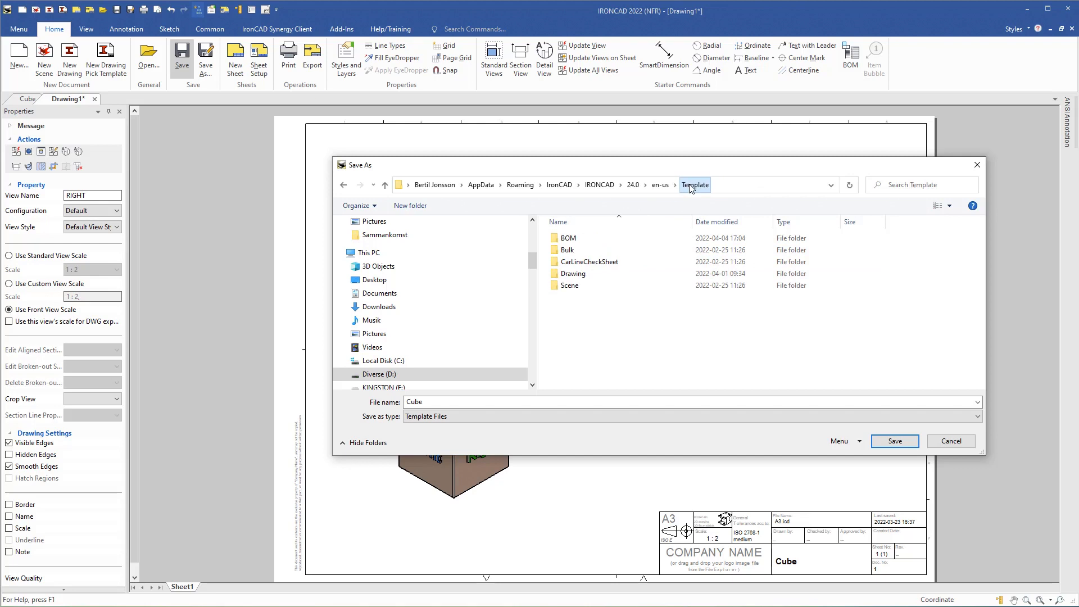
double_click(556, 251)
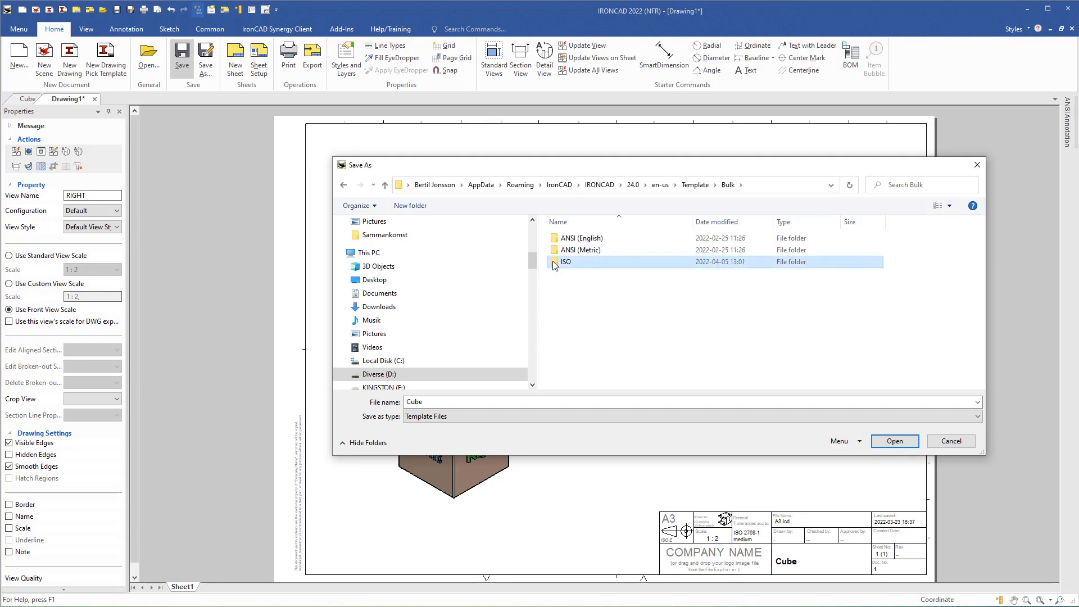
double_click(552, 261)
double_click(447, 401)
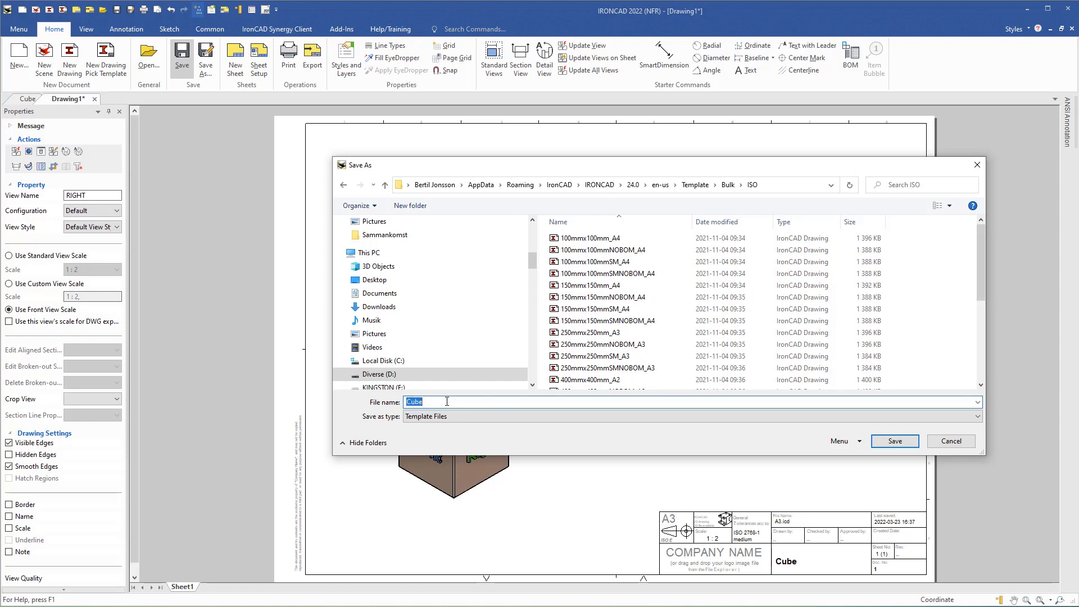
type("Bulk A3-3Views")
left_click(875, 440)
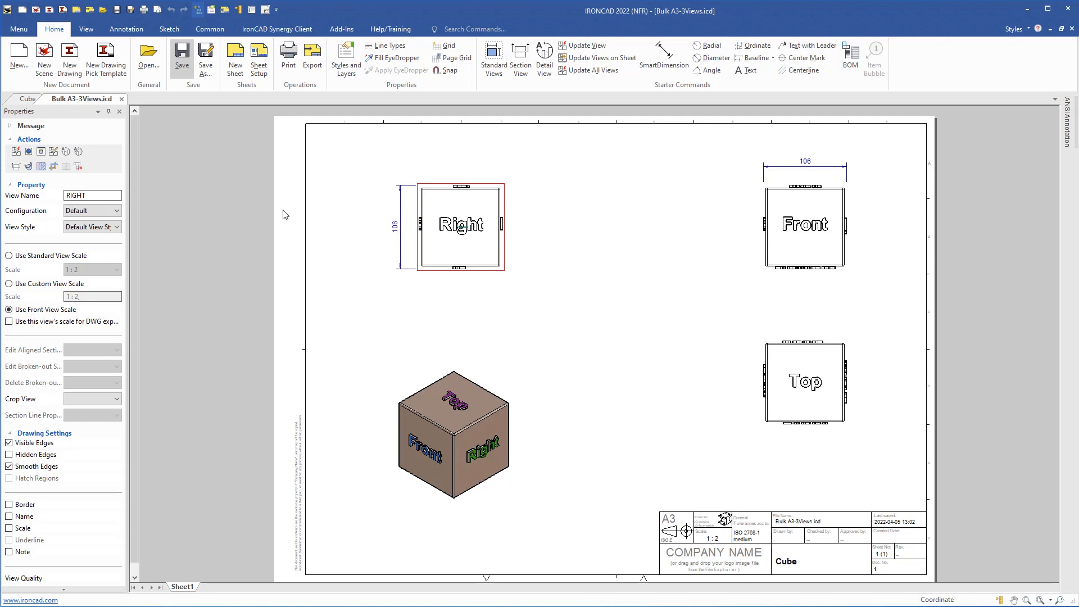
Close the template drawing and the Cube scene, and open the Engine scene from the Stirling Engine folder
left_click(121, 99)
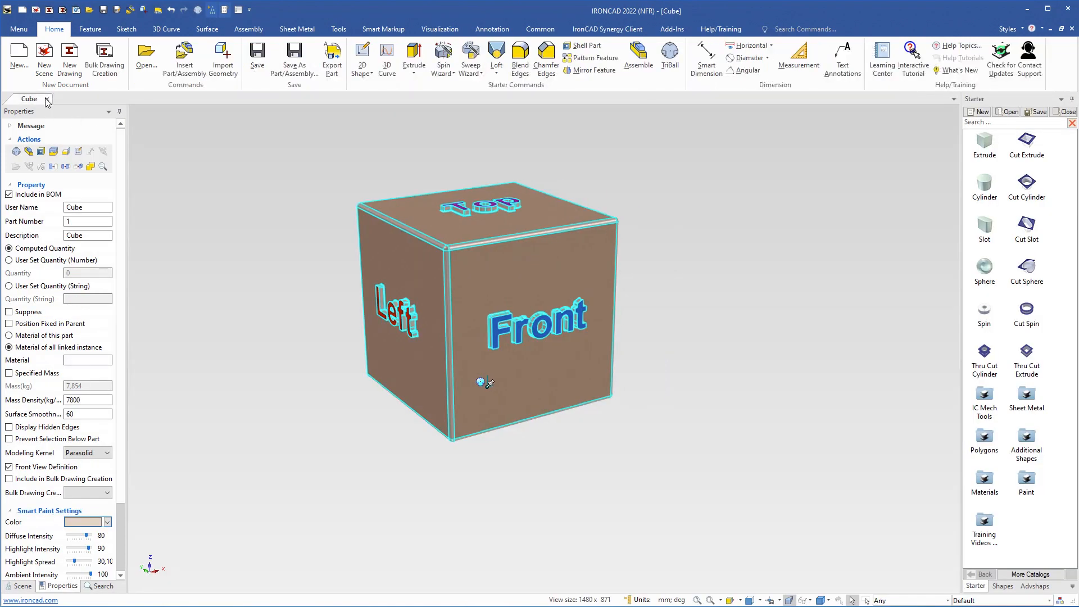
left_click(46, 99)
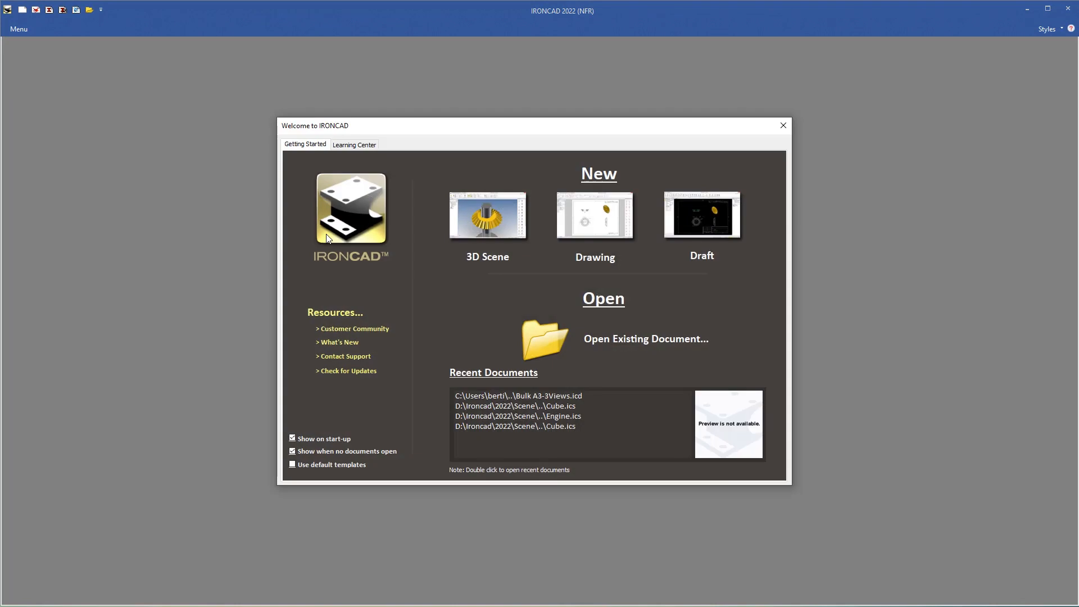
left_click(543, 338)
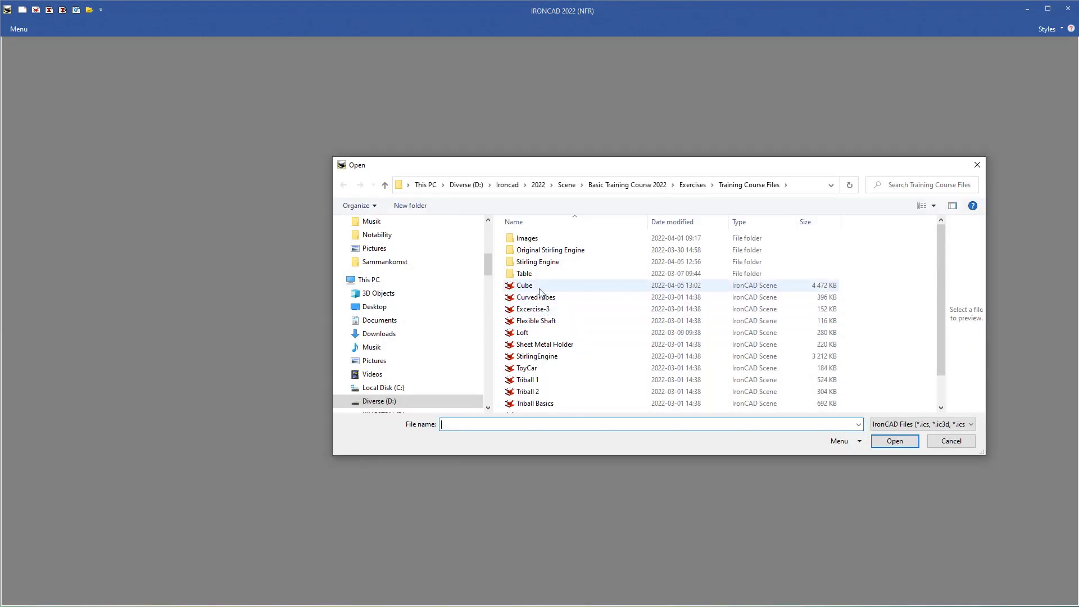
double_click(513, 263)
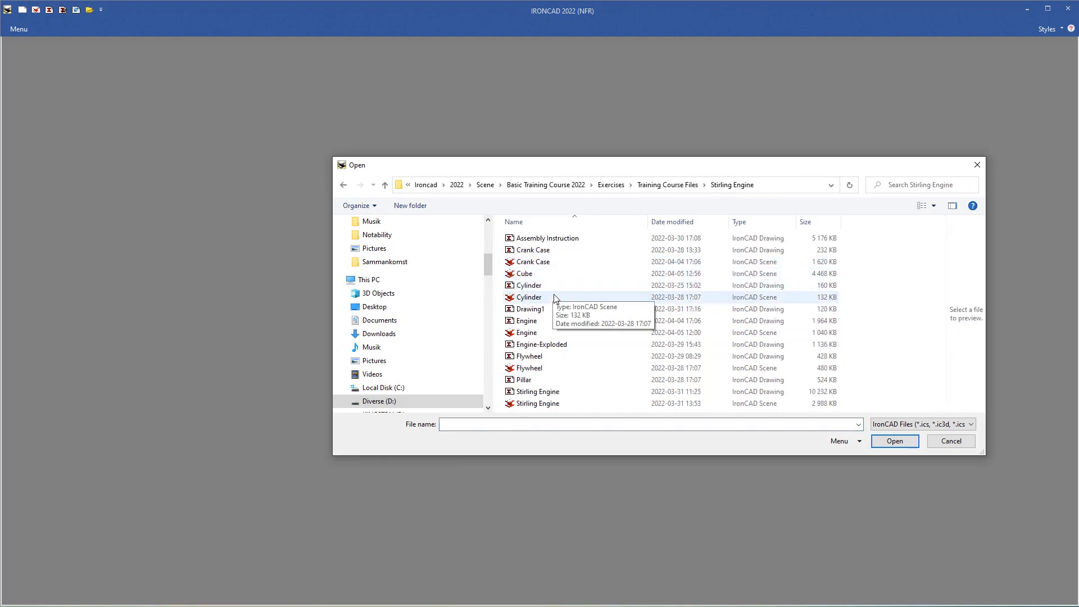
double_click(510, 334)
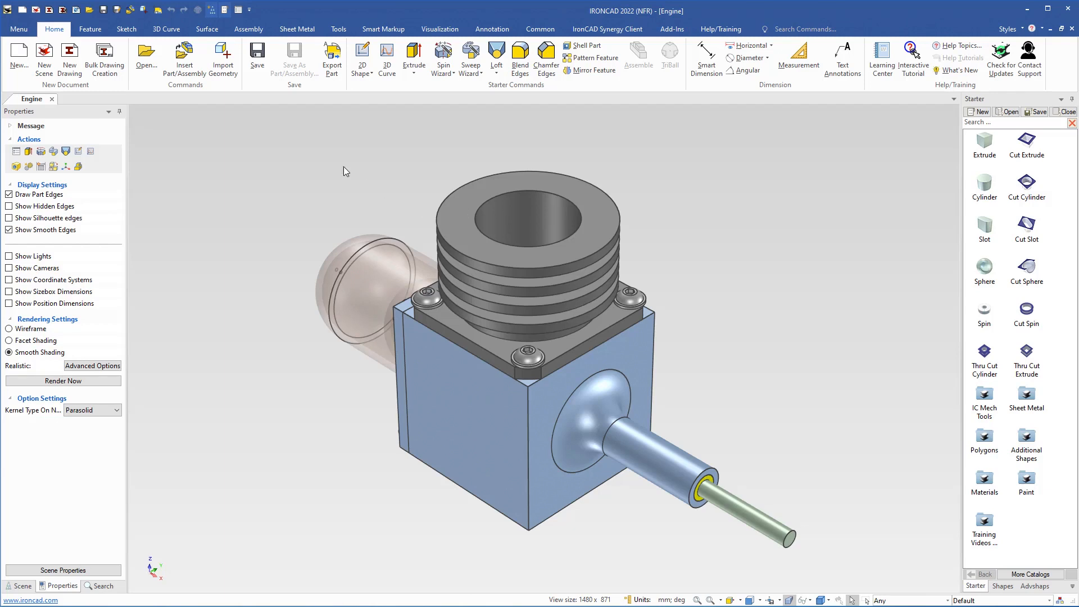
Start Bulk Drawing Creation for the Engine scene and exclude the Crank Case and Cylinder parts from the added sheets
left_click(104, 55)
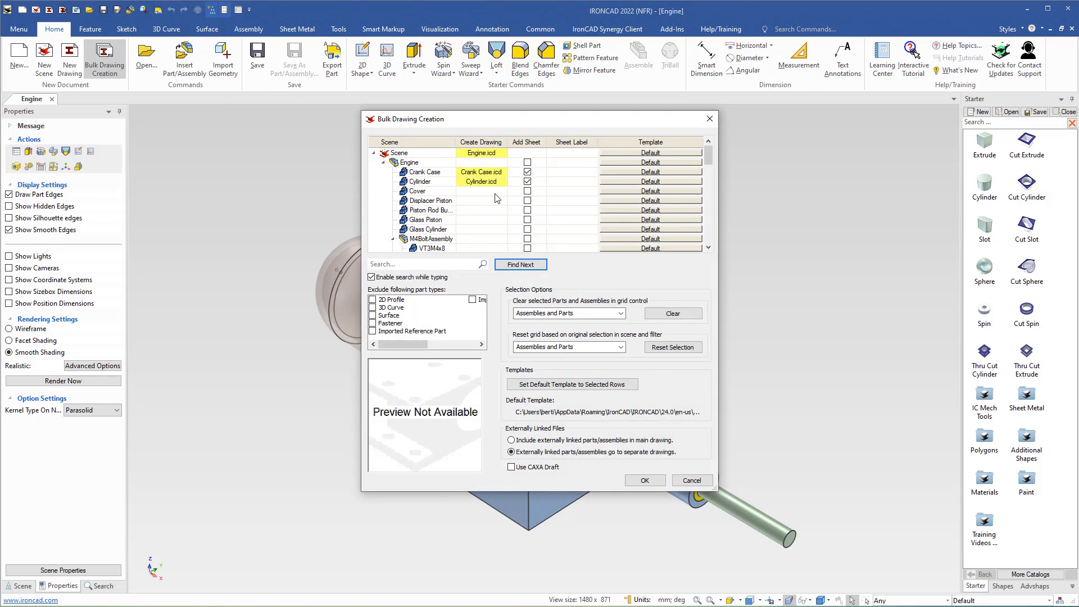
left_click(527, 172)
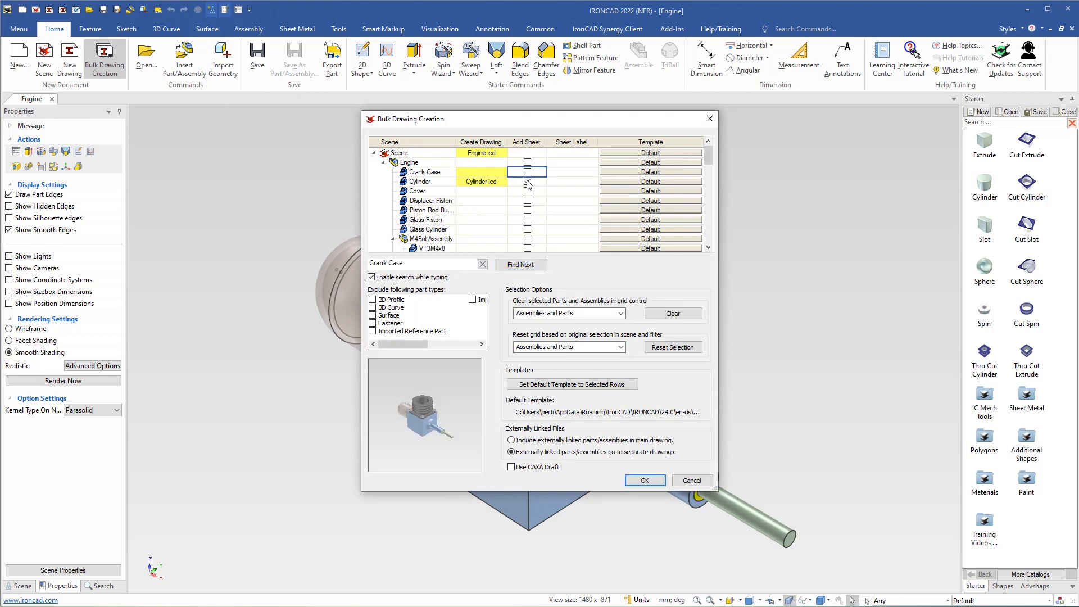
left_click(527, 181)
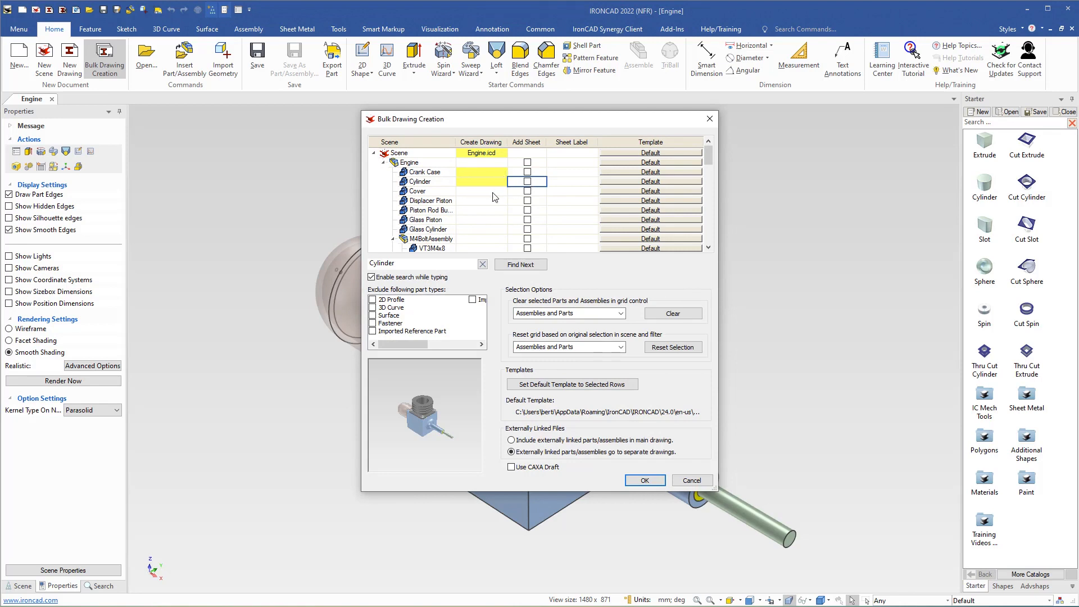
Add a drawing sheet for the Cover part and assign it the ISO template Bulk A3-3Views
left_click(527, 191)
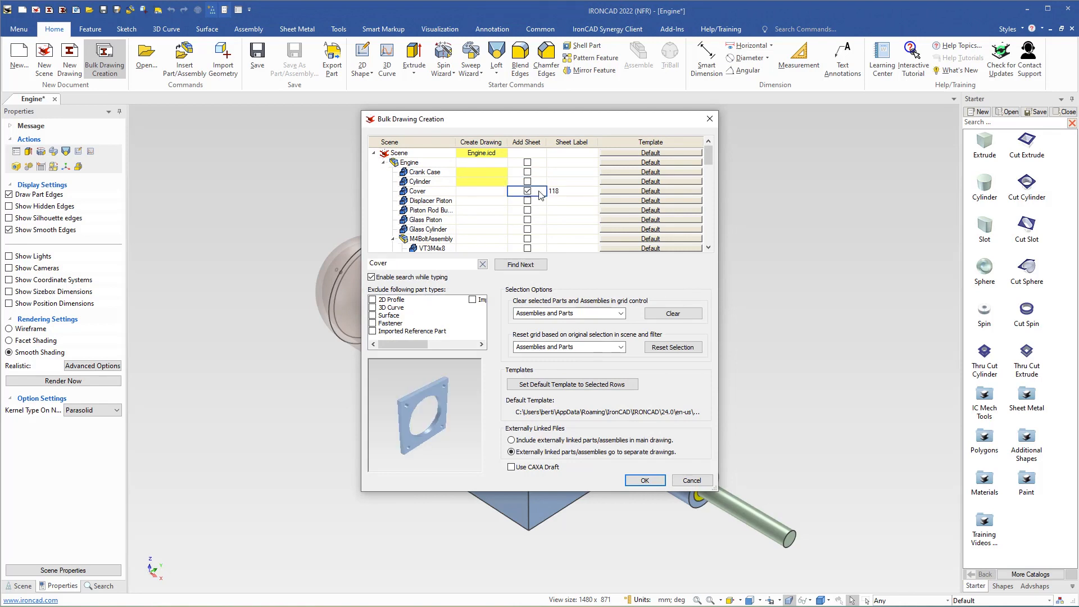
left_click(656, 192)
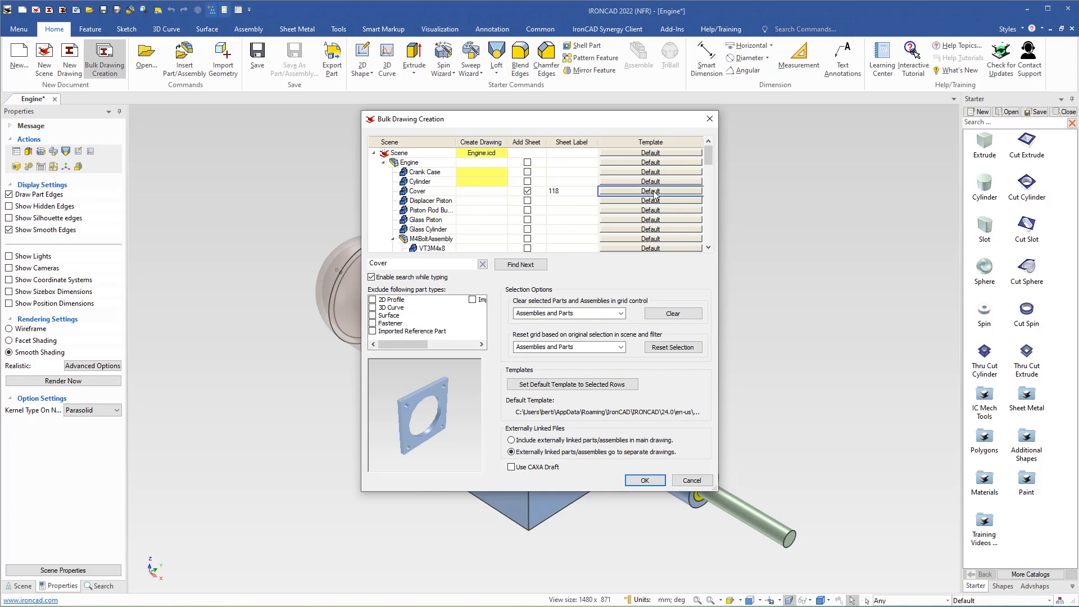
left_click(656, 194)
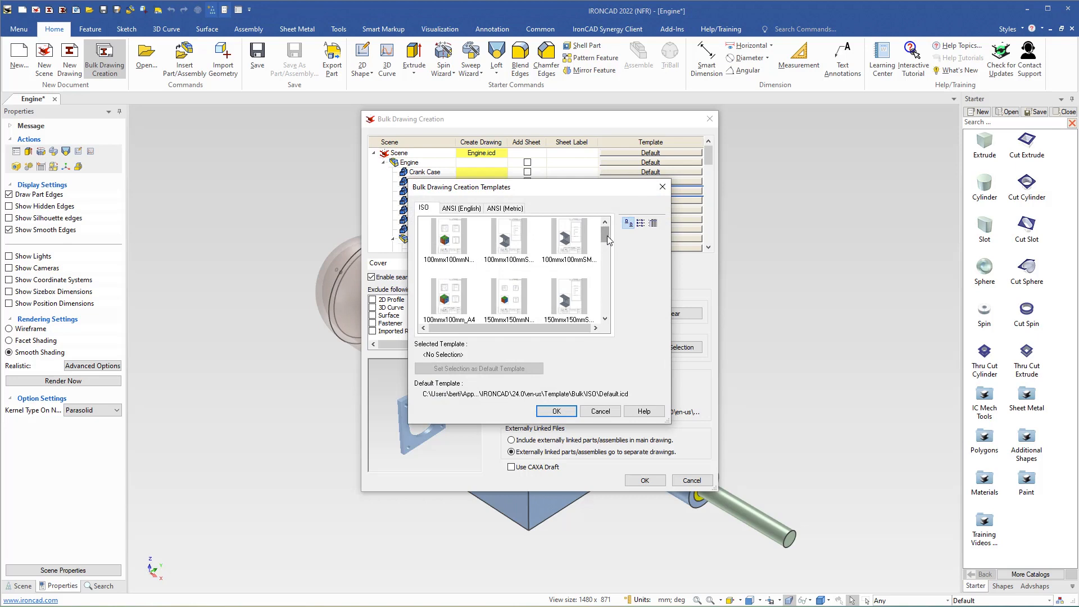
left_click_drag(607, 235, 608, 318)
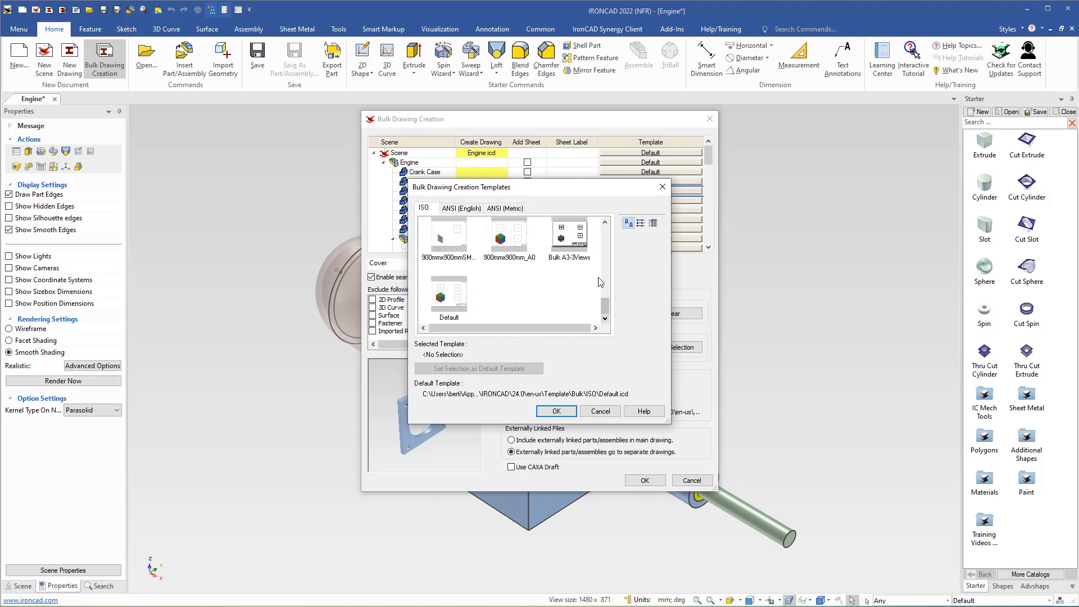
double_click(572, 239)
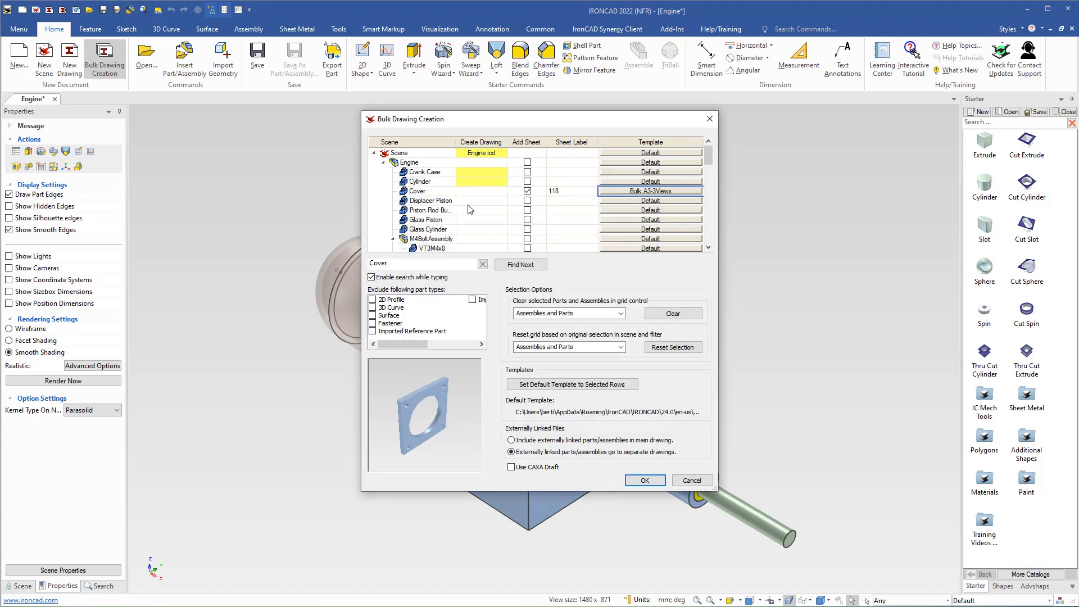
Add a drawing sheet for the Displacer Piston and assign it the Bulk A3-3Views template
left_click(527, 203)
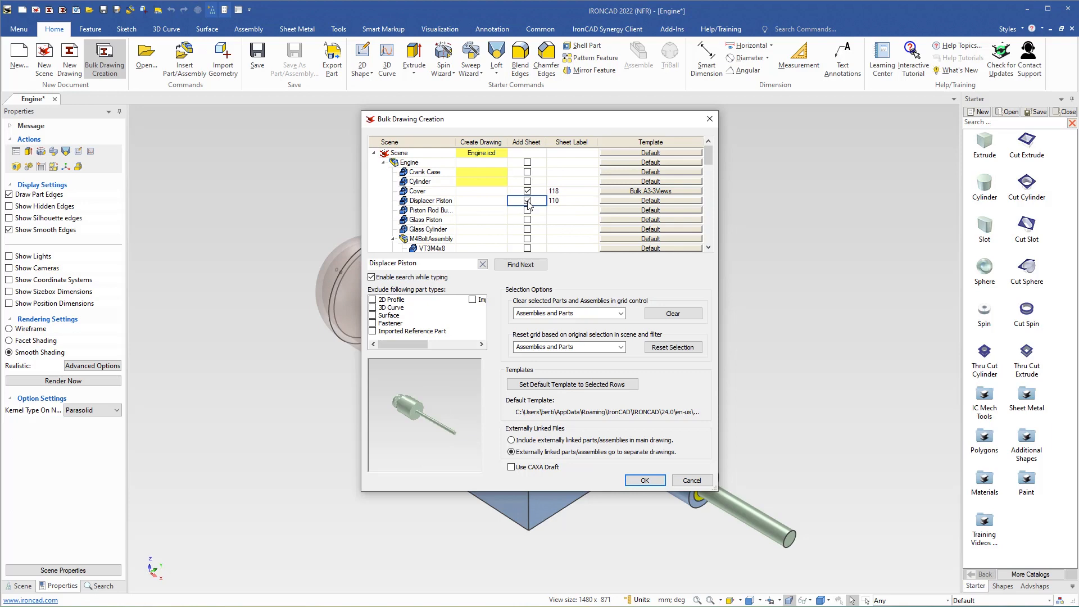
left_click(649, 203)
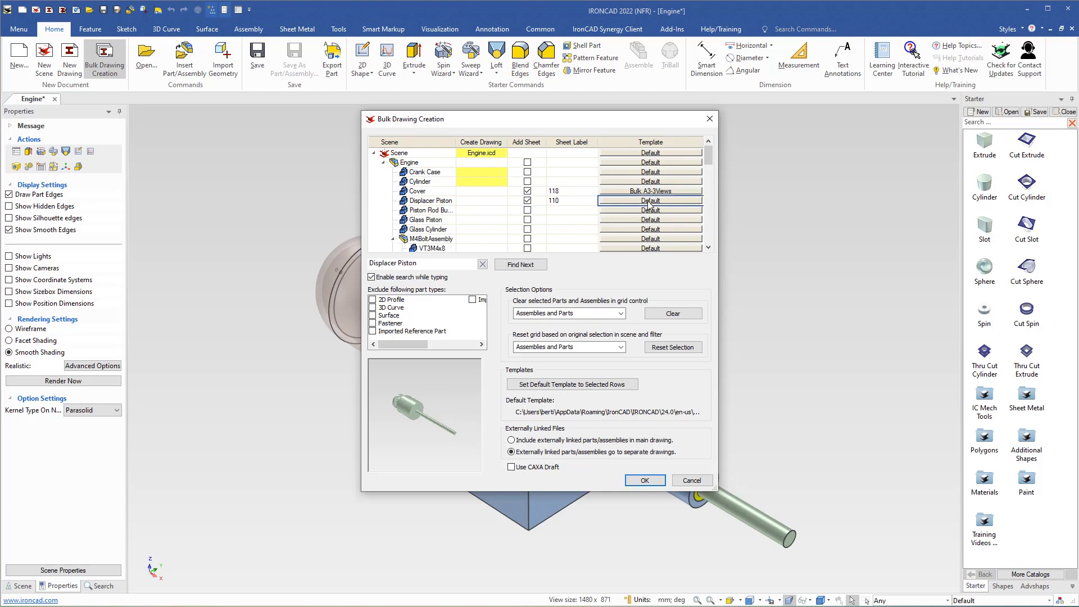
left_click(605, 320)
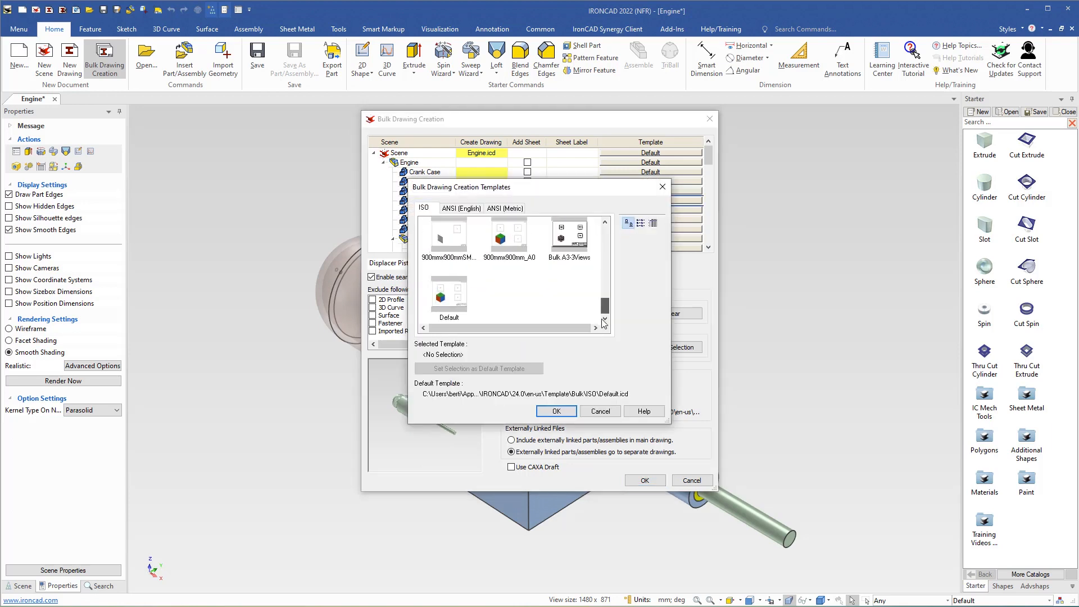
left_click(570, 237)
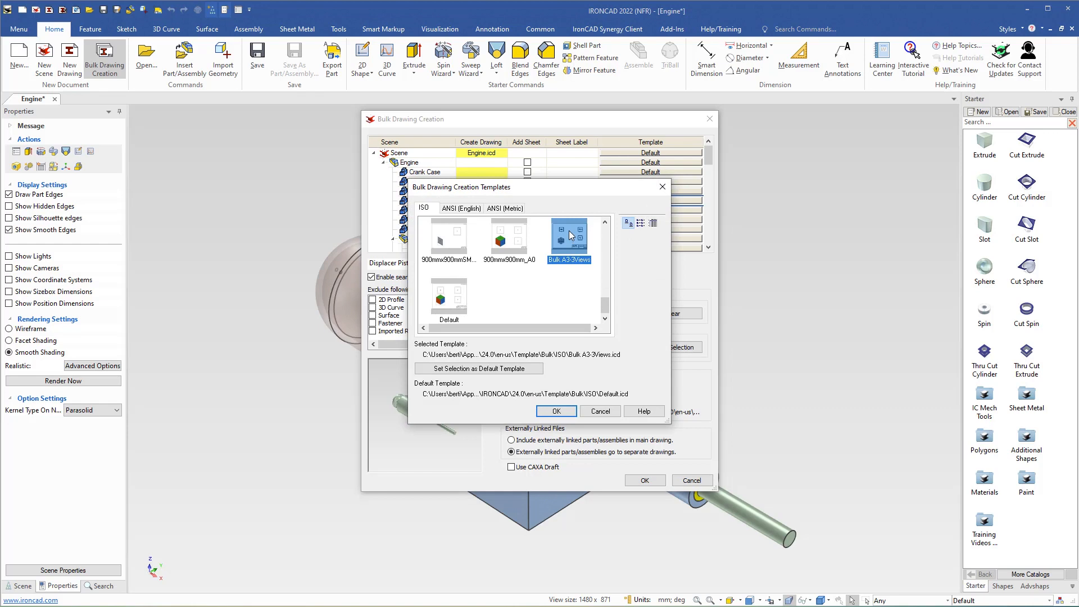
double_click(571, 238)
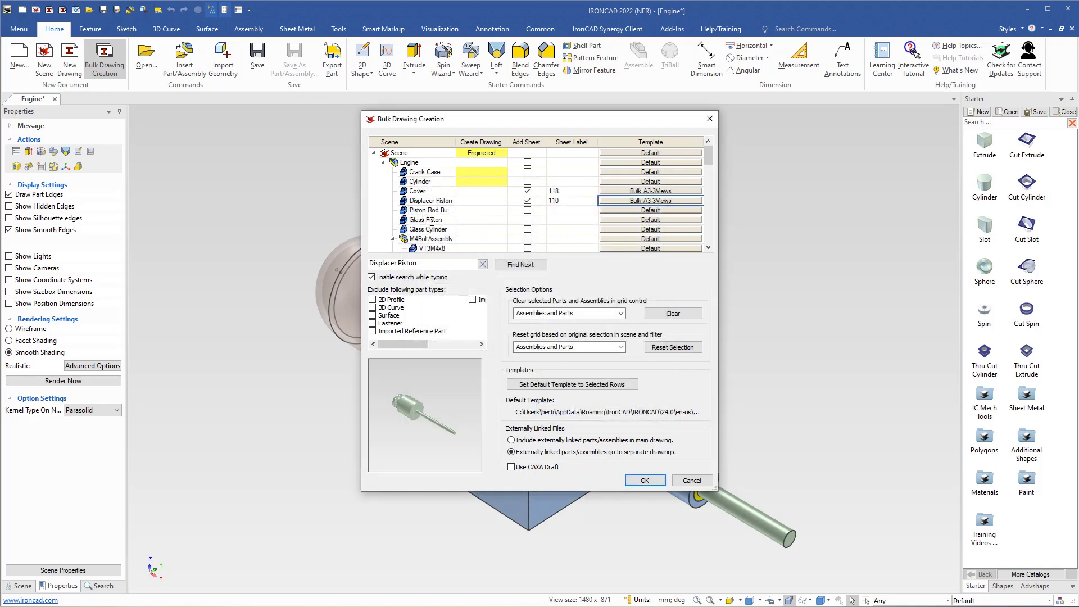
Add a drawing sheet for the Glass Piston and assign it the Bulk A3-3Views template
left_click(526, 220)
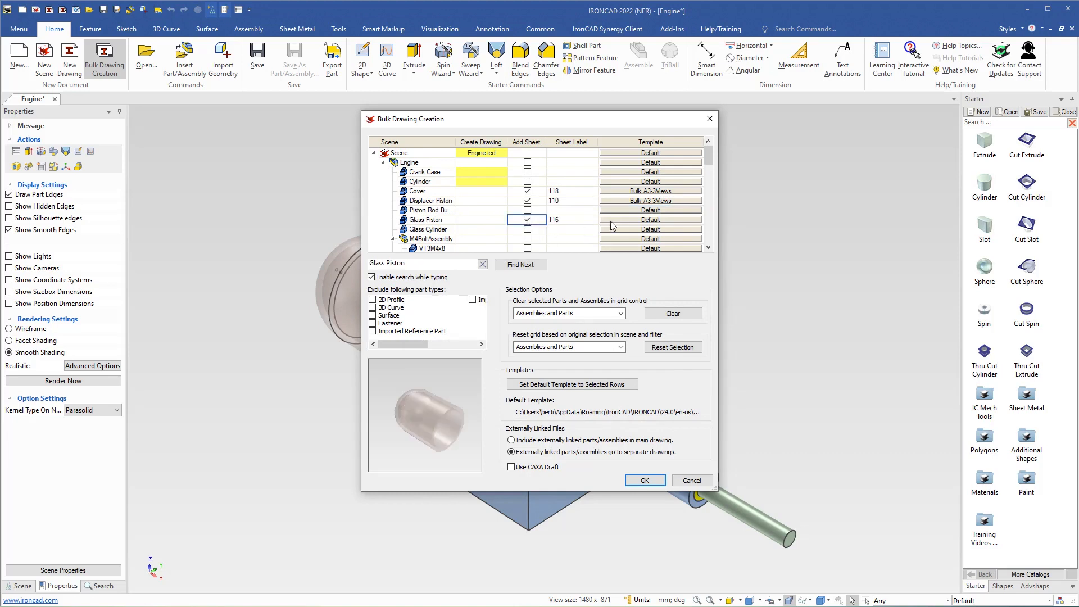
left_click(650, 219)
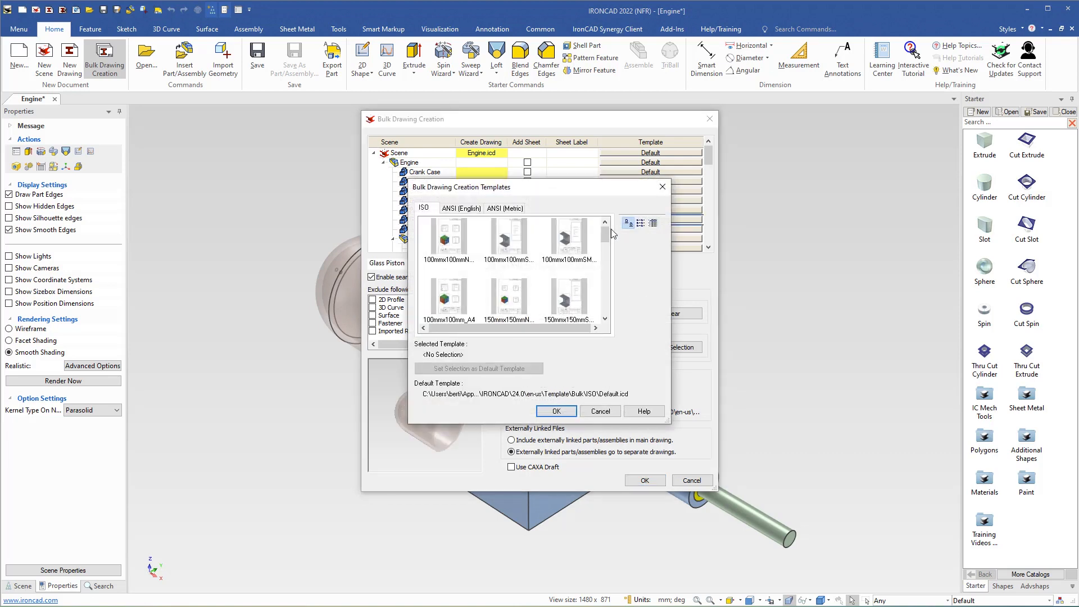
left_click_drag(605, 235, 606, 306)
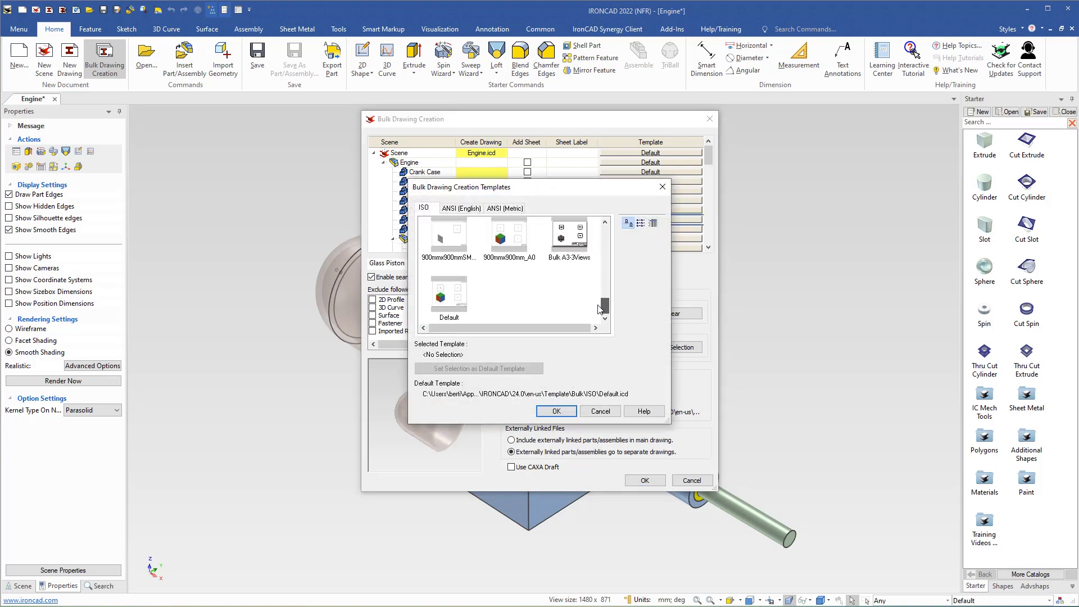
left_click(568, 239)
left_click(556, 411)
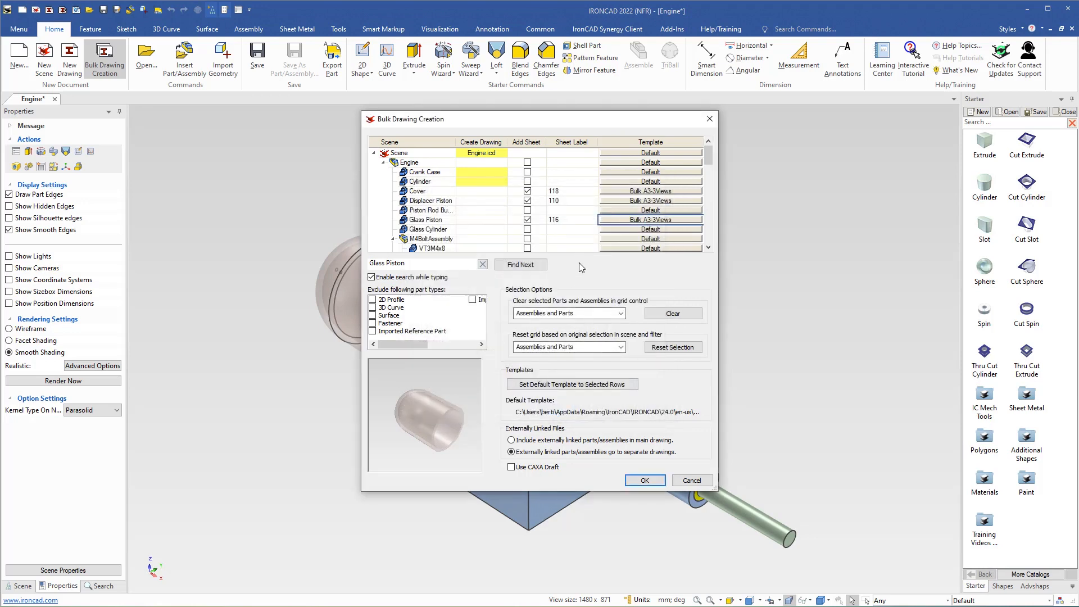
Generate the Engine drawing with the selected part sheets and update the views on the Glass Piston sheet
left_click(642, 480)
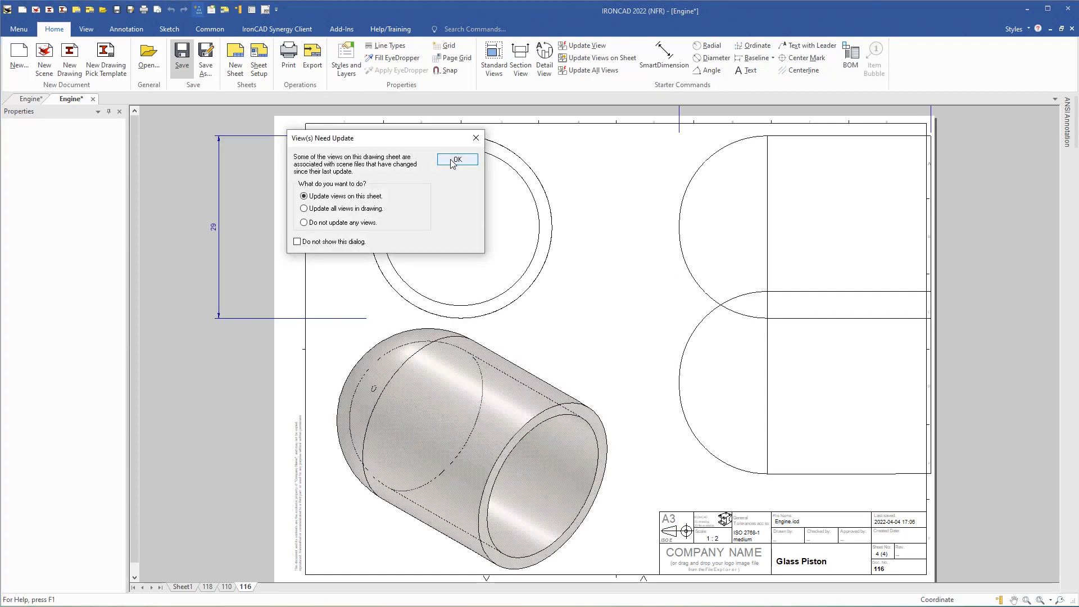
left_click(457, 160)
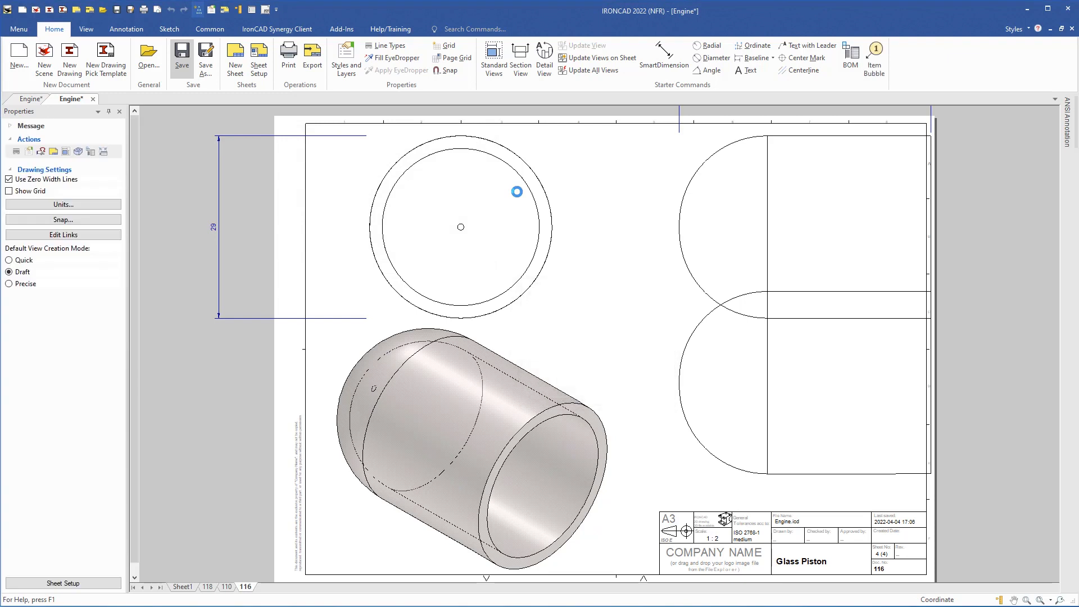
Set the standard scale of the FRONT view on the Glass Piston sheet to 2 : 1
left_click(767, 214)
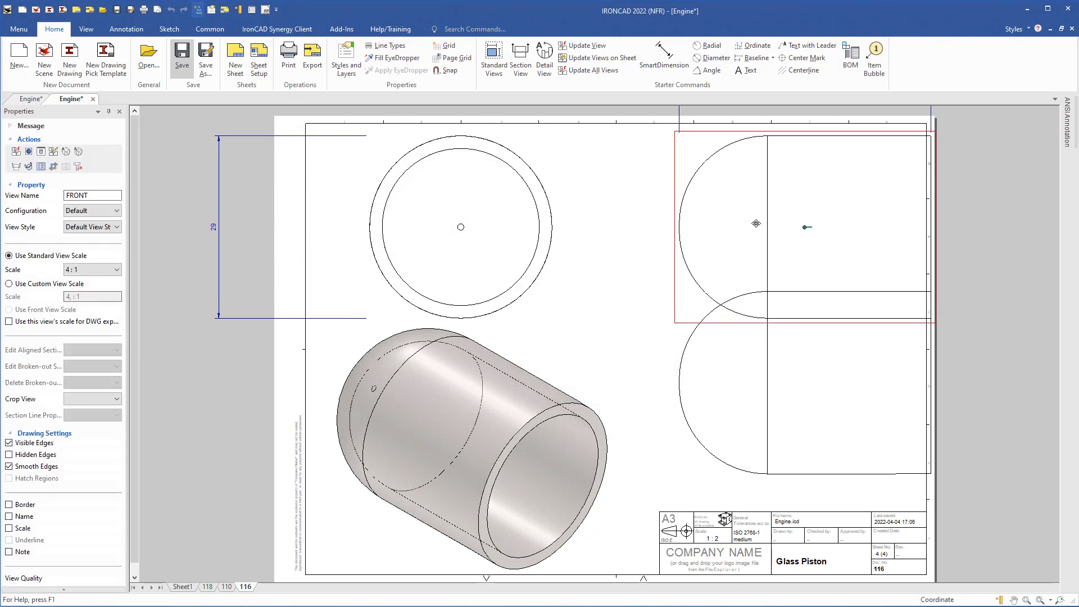
left_click(116, 269)
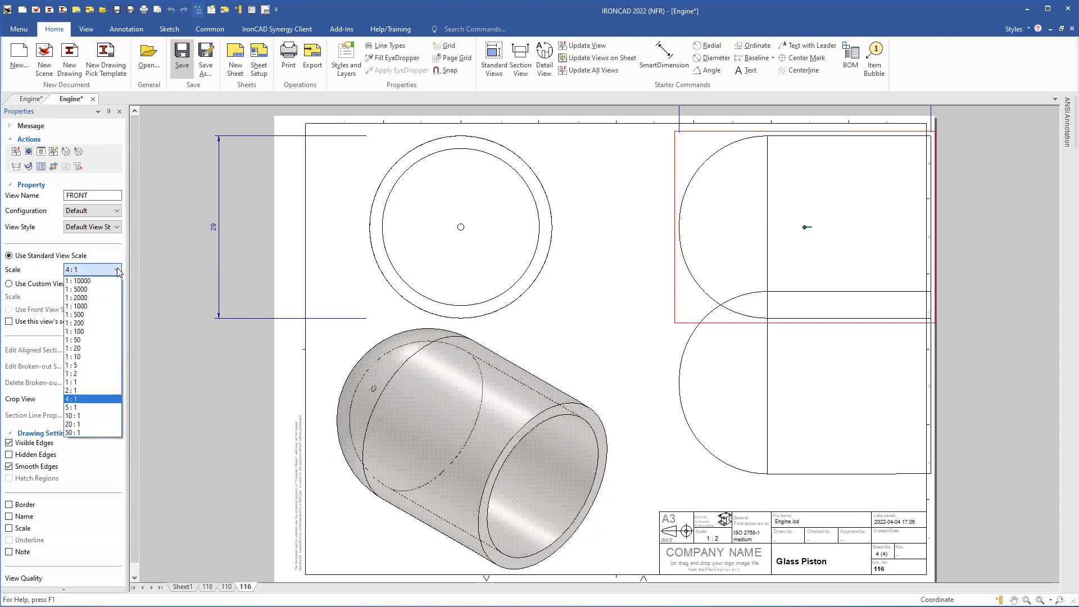
left_click(73, 391)
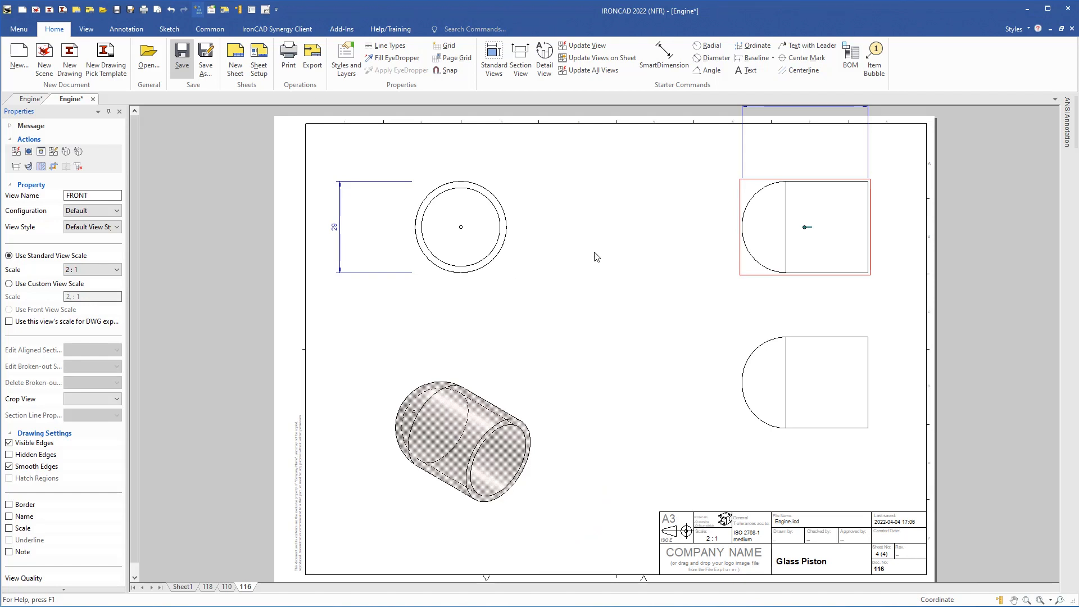
Move the overall length dimension of the Glass Piston's side view closer to the view, inside the sheet border
left_click(796, 106)
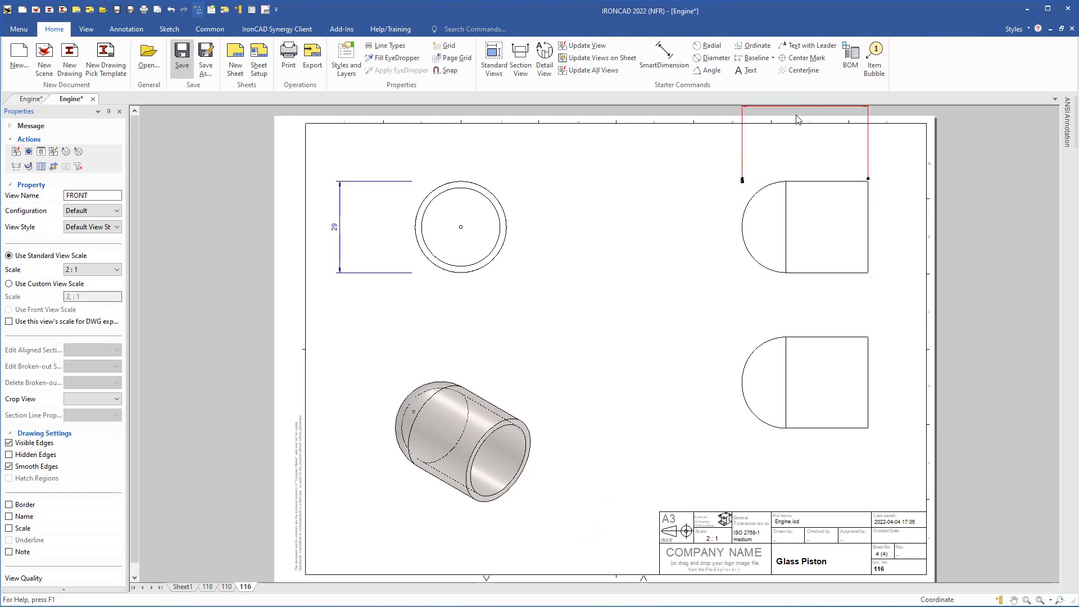
scroll(807, 203, "up", 1)
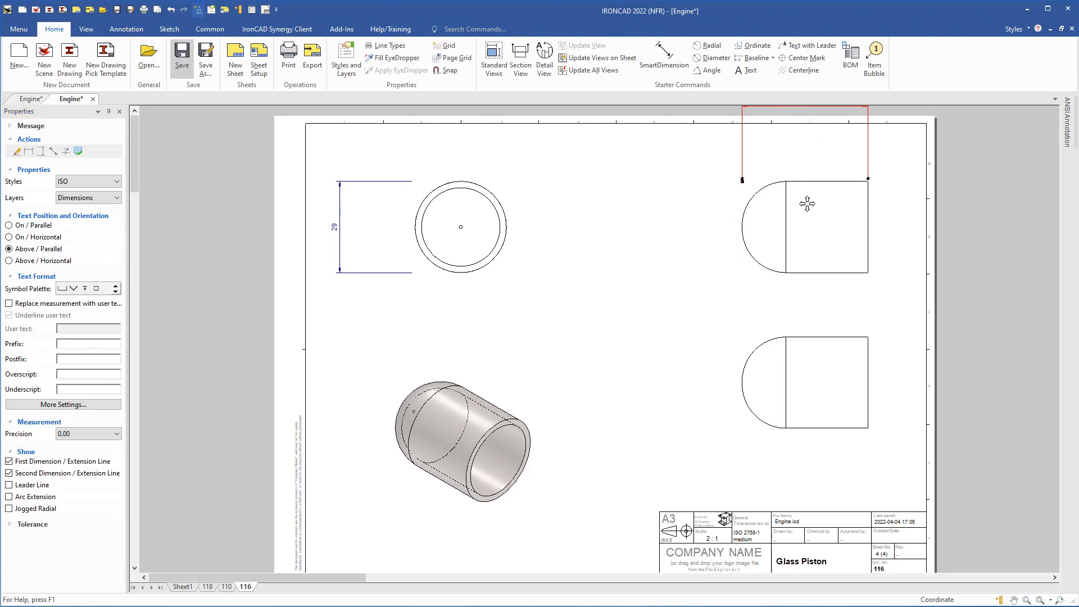
key("Escape")
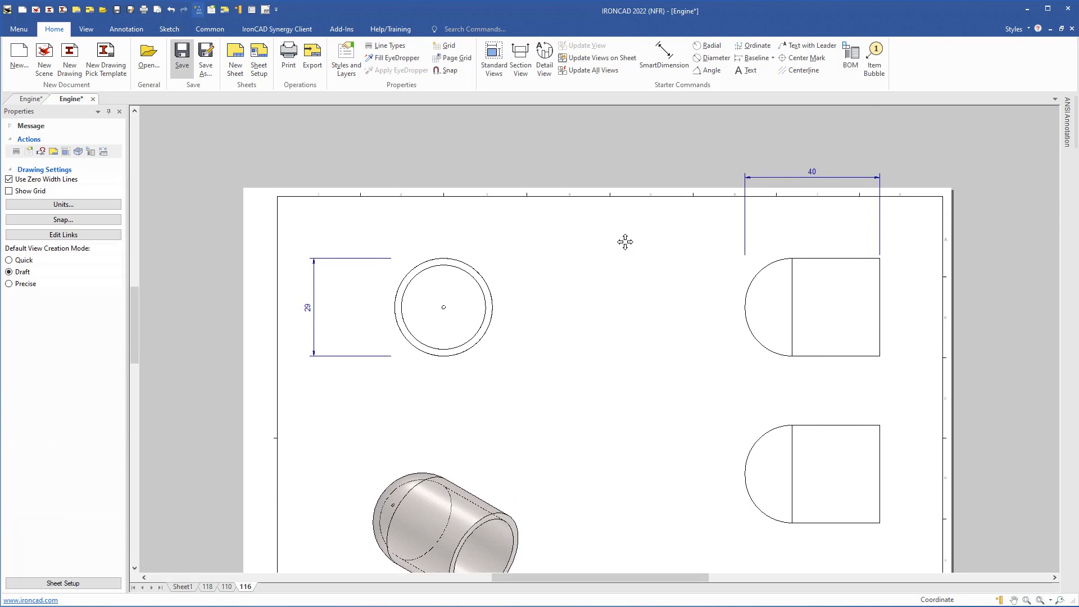
left_click(807, 176)
left_click_drag(811, 174, 812, 227)
middle_click(582, 312)
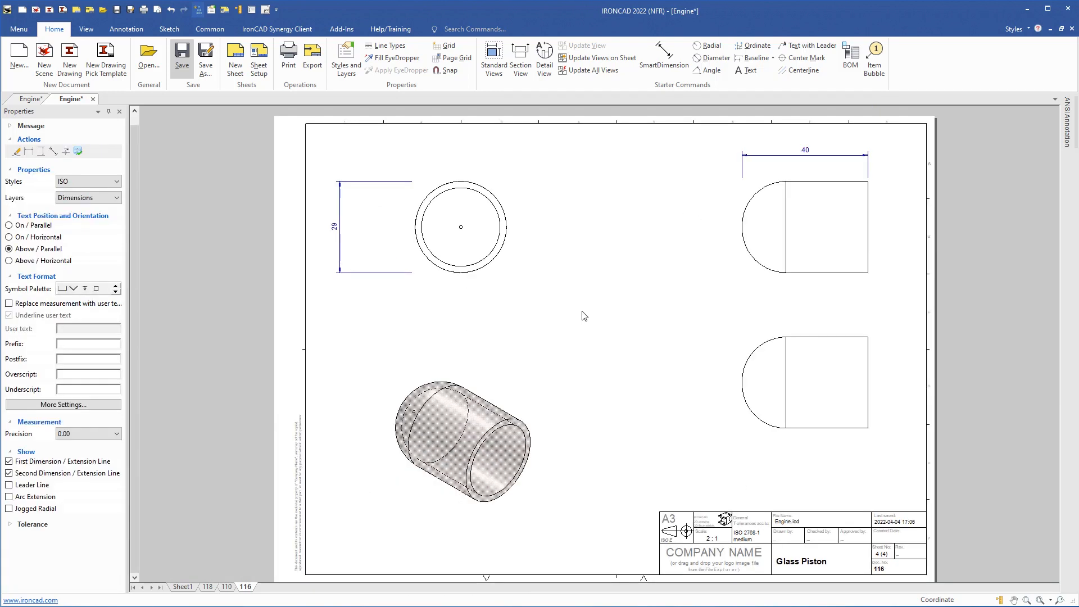
Check the Displacer Piston and Cover sheets, and rename the assembly sheet Sheet1 as Engine 100
left_click(224, 587)
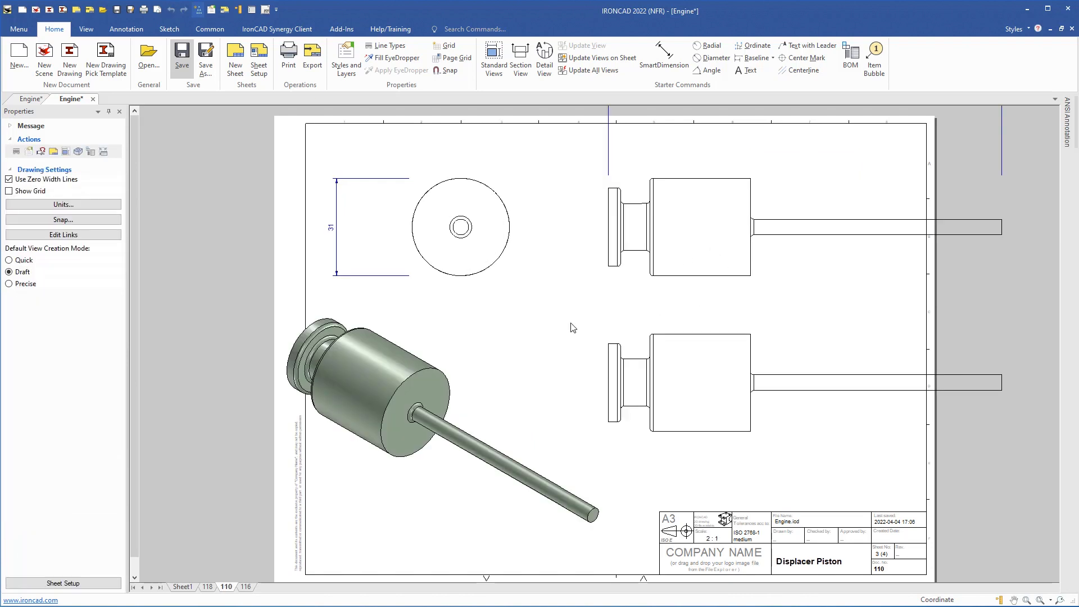
left_click(208, 586)
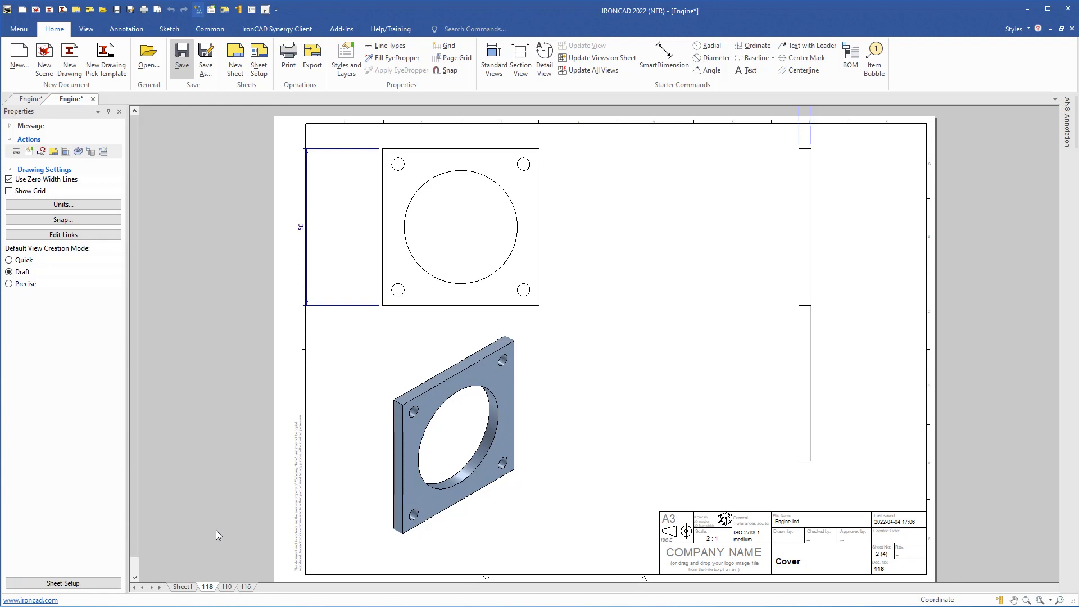
left_click(182, 587)
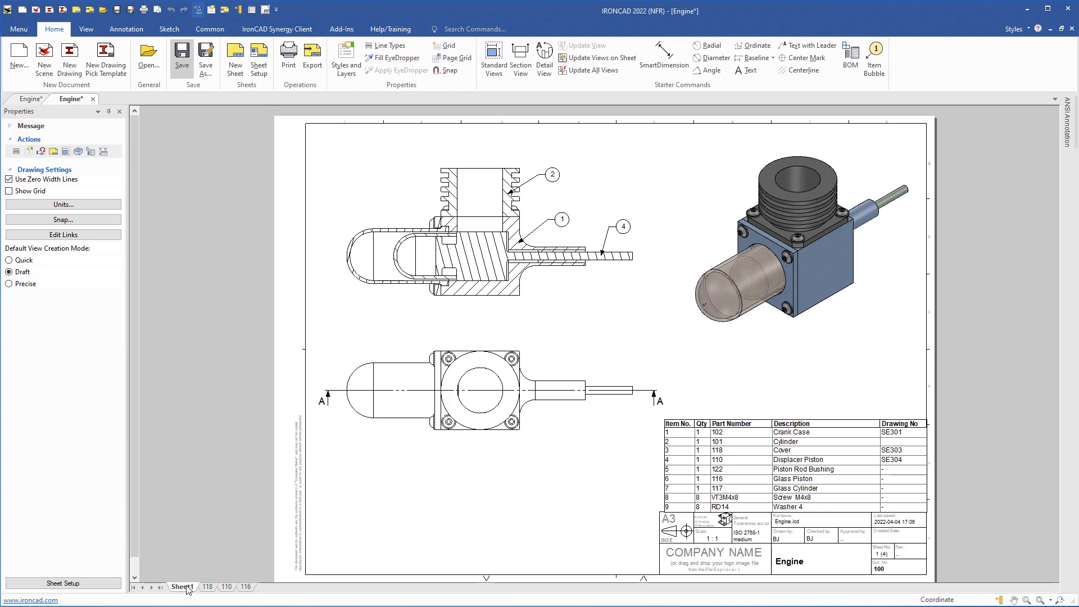
right_click(186, 588)
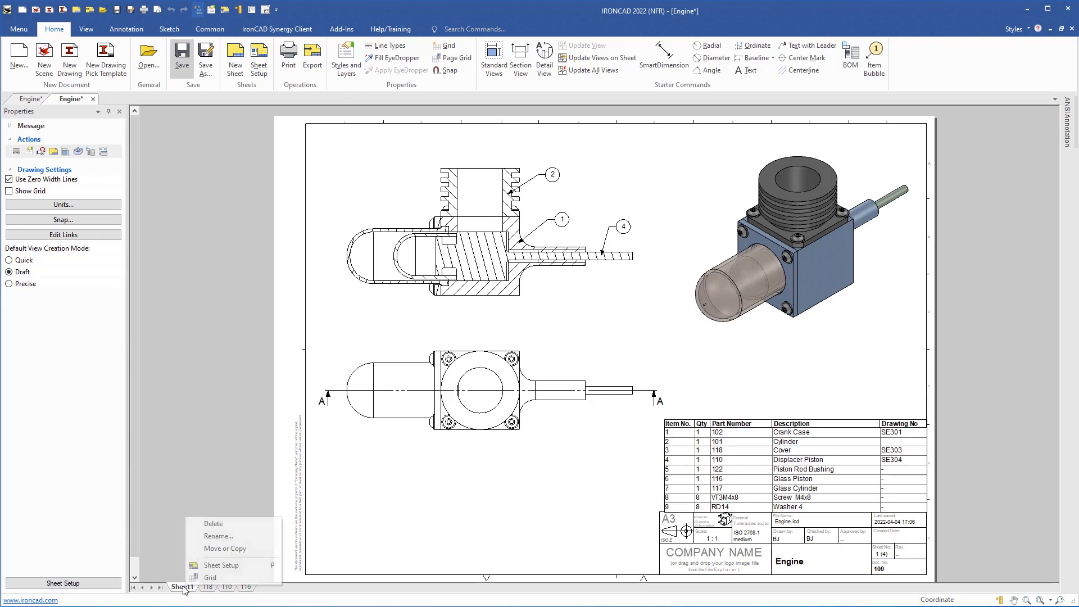
left_click(219, 531)
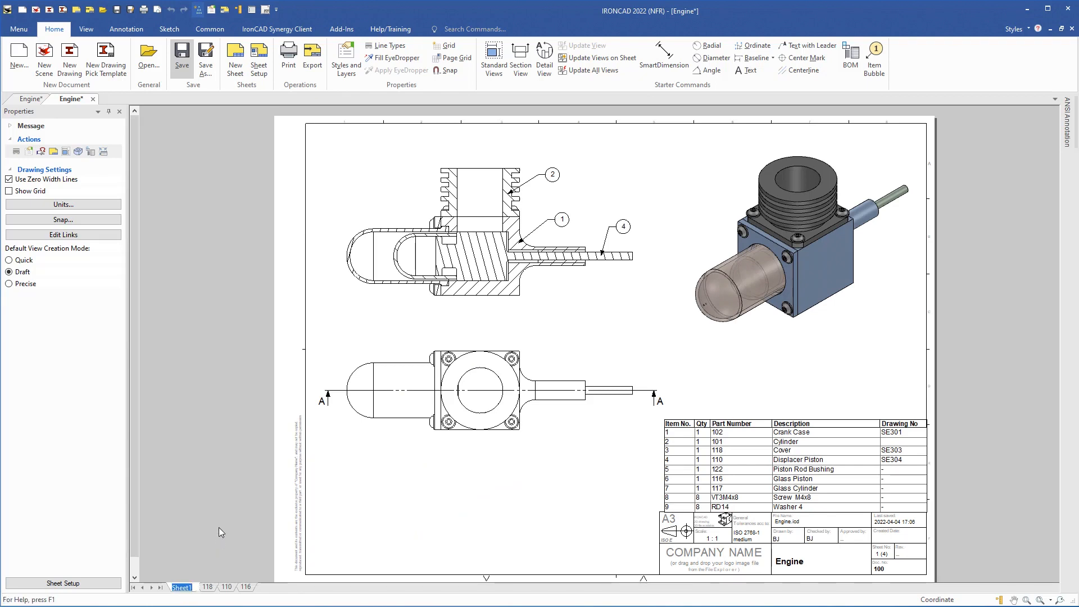
type("Engine")
key("Return")
type("100")
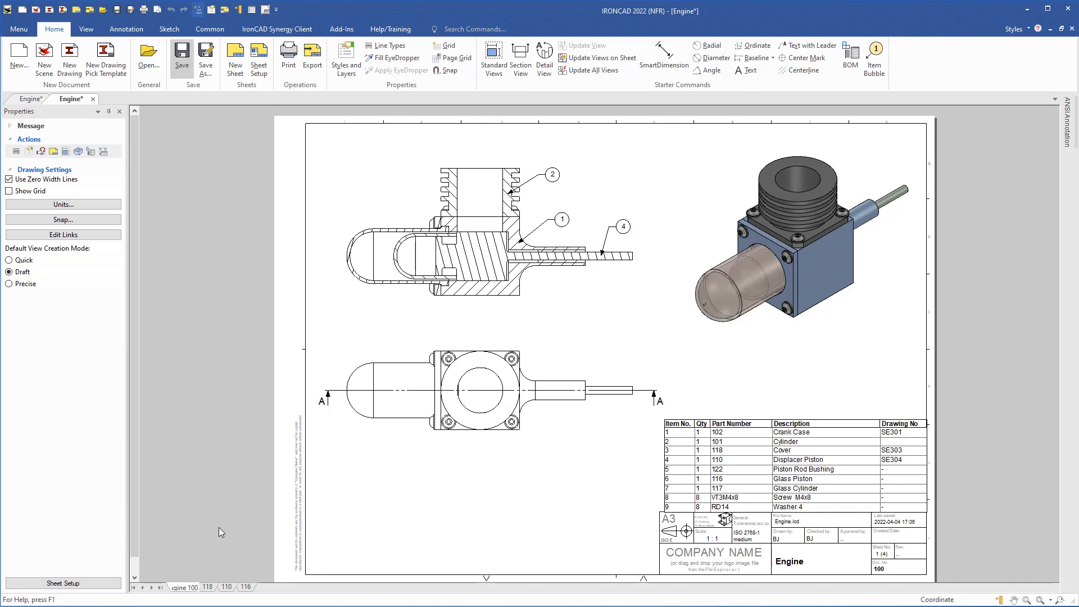
key("Return")
Update the bill of materials table on the Engine assembly sheet
left_click(744, 478)
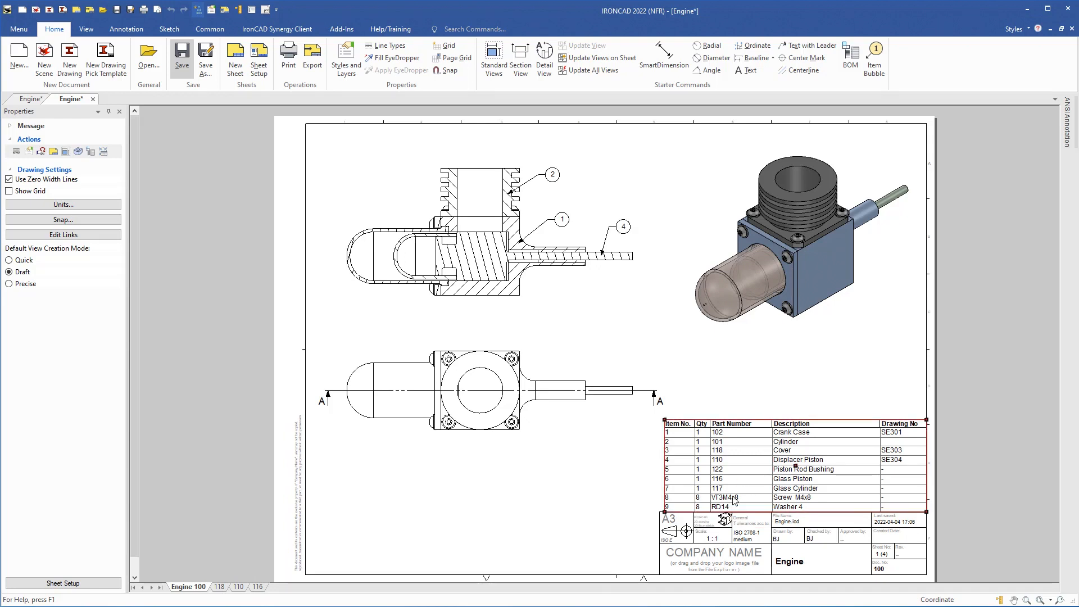
right_click(749, 455)
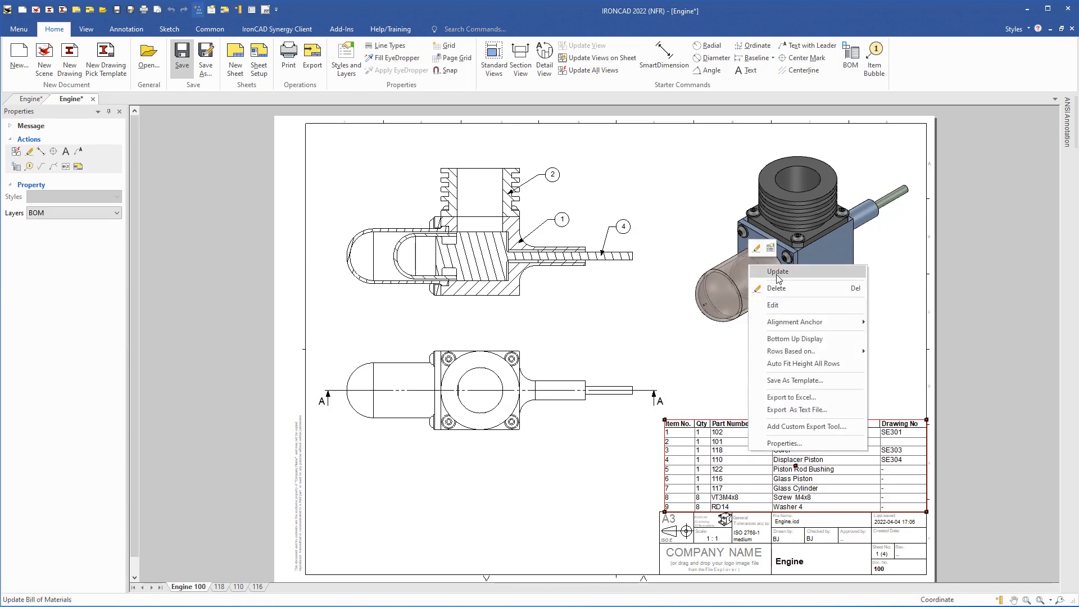
left_click(781, 275)
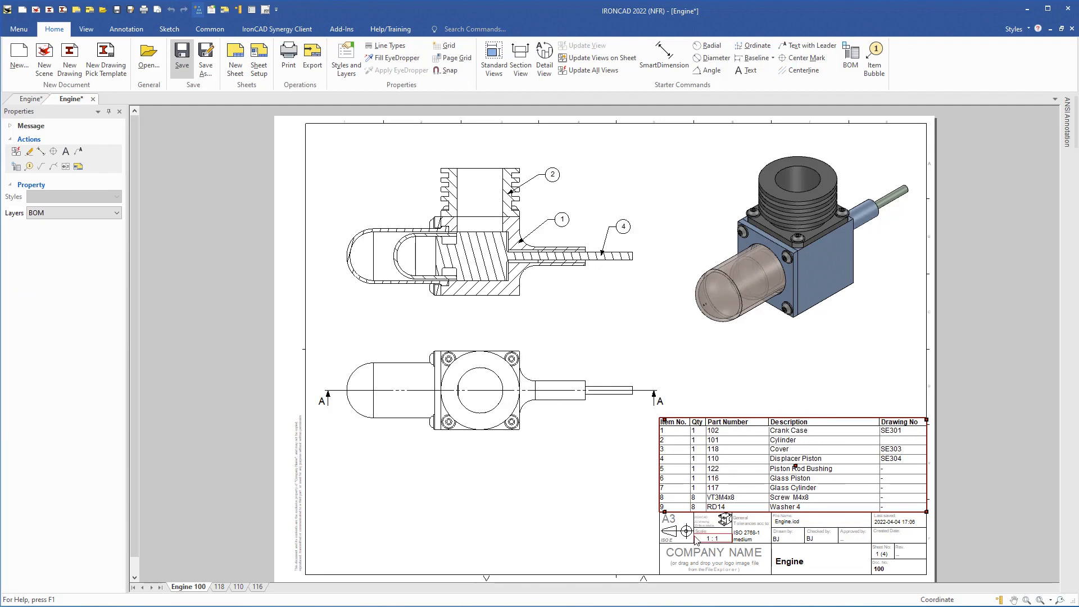
left_click(622, 490)
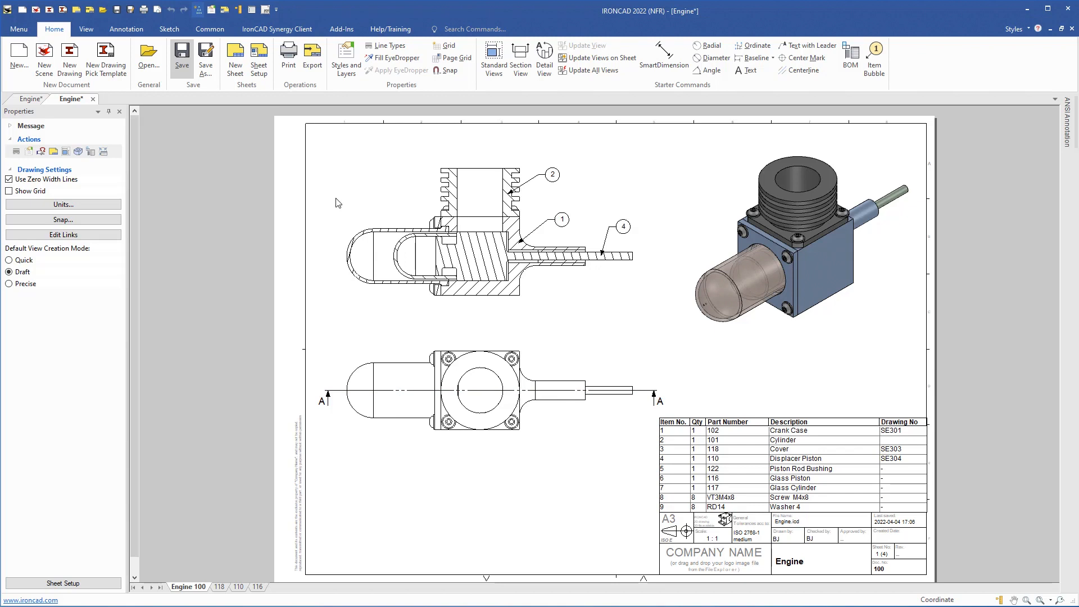
Save the Engine drawing and close it to return to the 3D scene
left_click(182, 59)
left_click(98, 99)
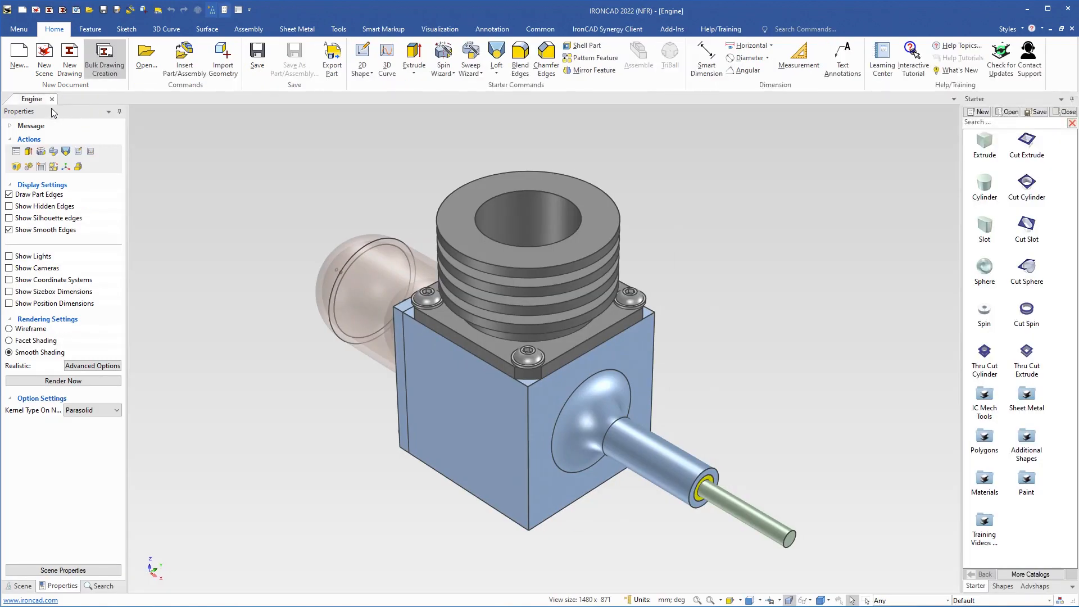